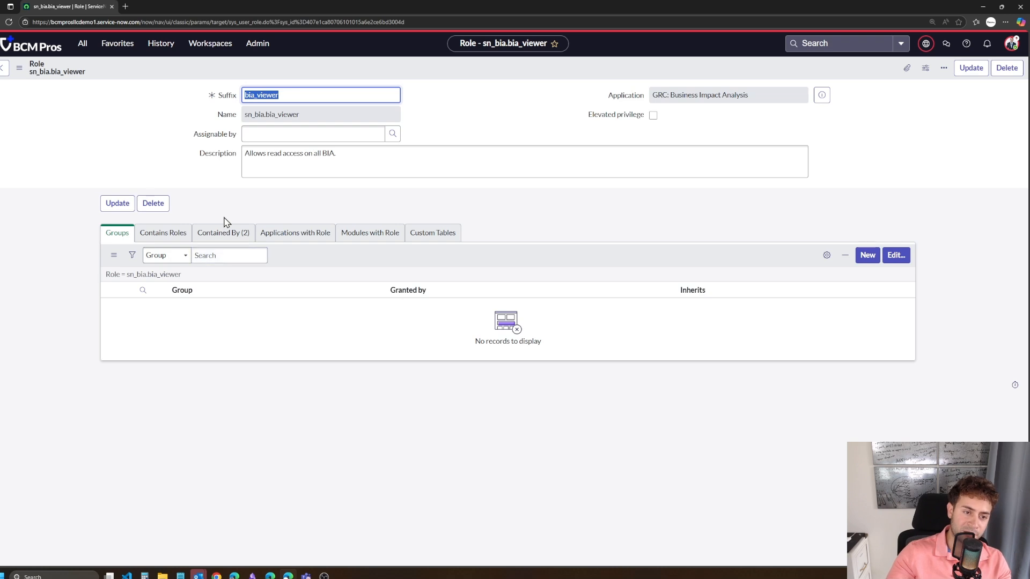
Examine which roles contain sn_bia.bia_viewer, and open sn_bcm.planner to review the roles it contains
left_click(225, 232)
left_click_drag(188, 306, 144, 306)
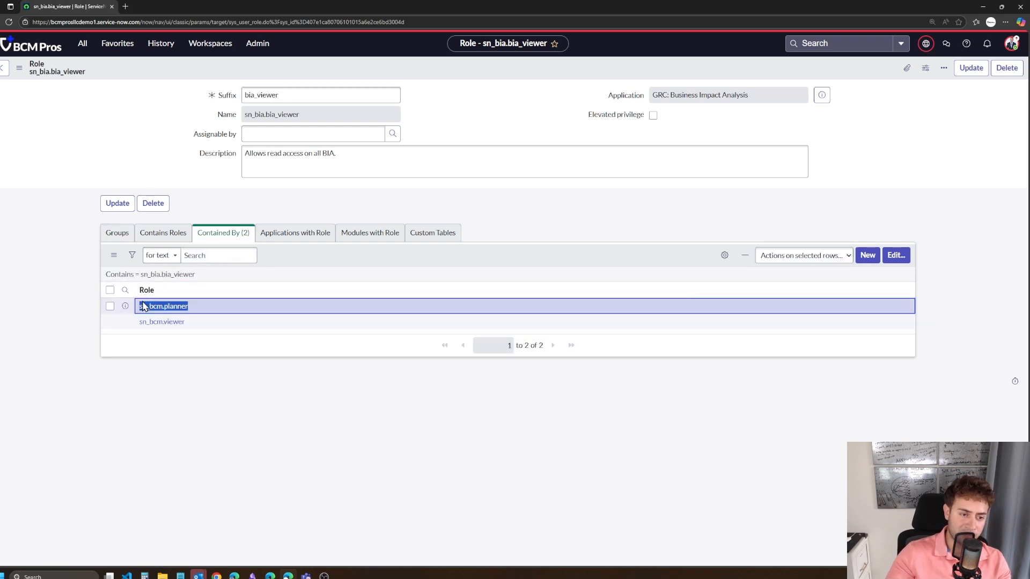
left_click(181, 310)
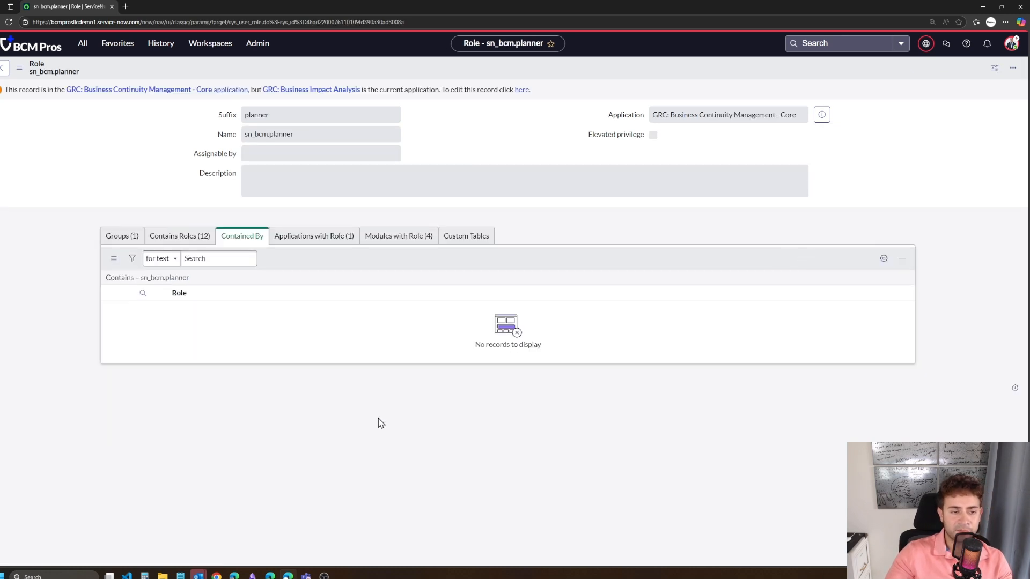
left_click(191, 242)
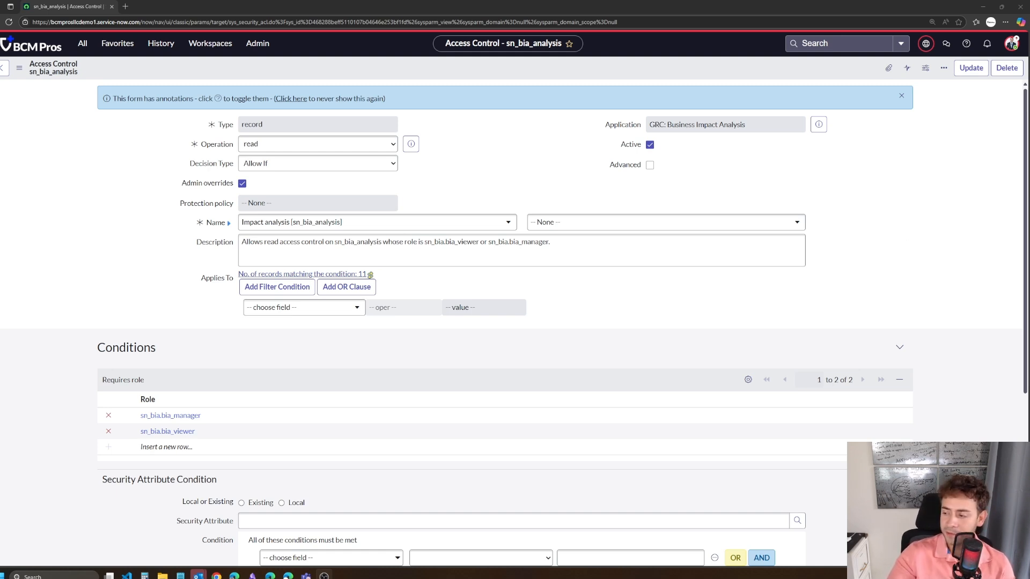
Remove sn_bia.bia_viewer from the required roles of the sn_bia_analysis read access control and save the record
left_click(109, 431)
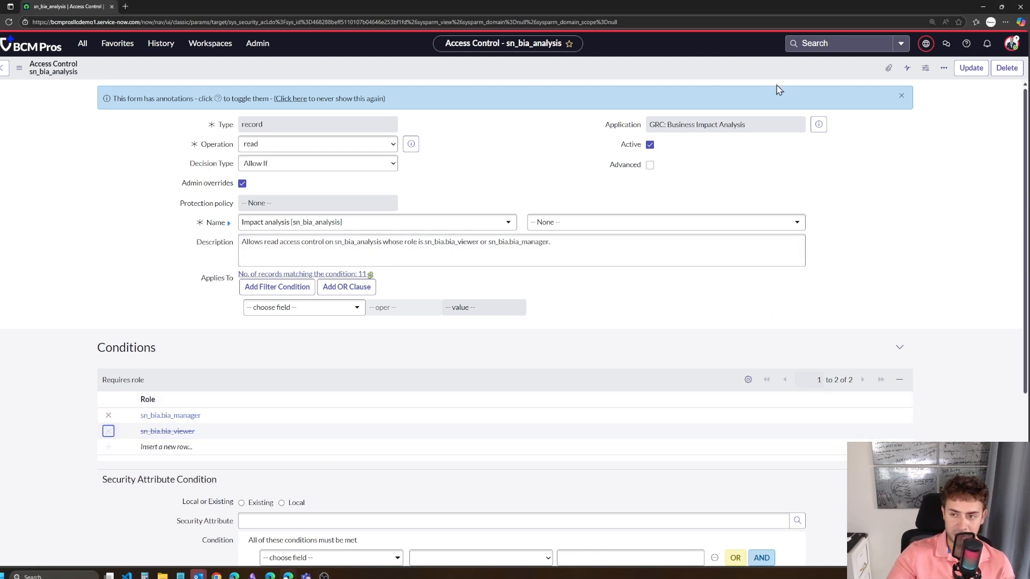
right_click(815, 78)
left_click(840, 81)
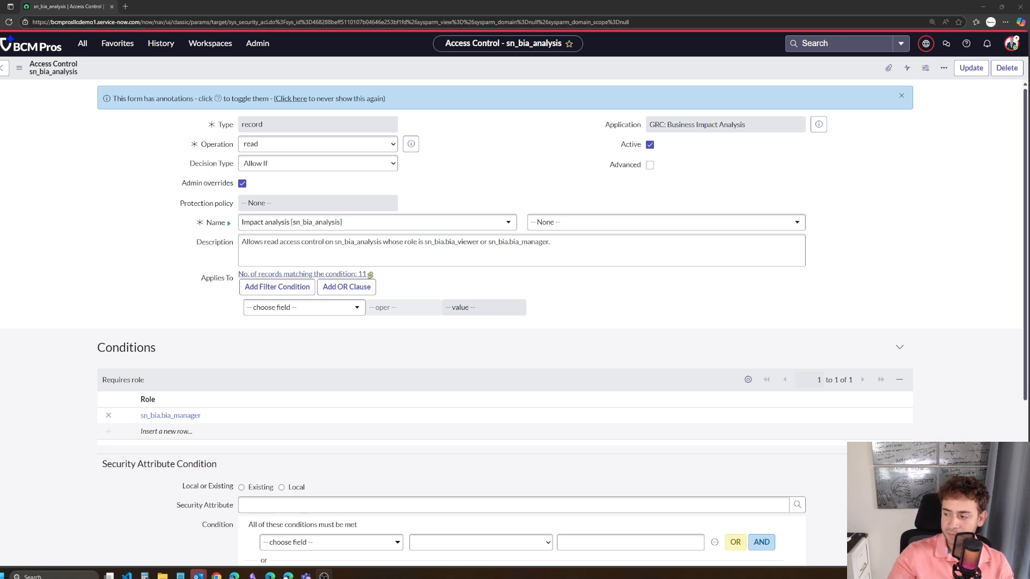
Find and open the Access Role Detail View listing under Users and Groups
left_click(81, 47)
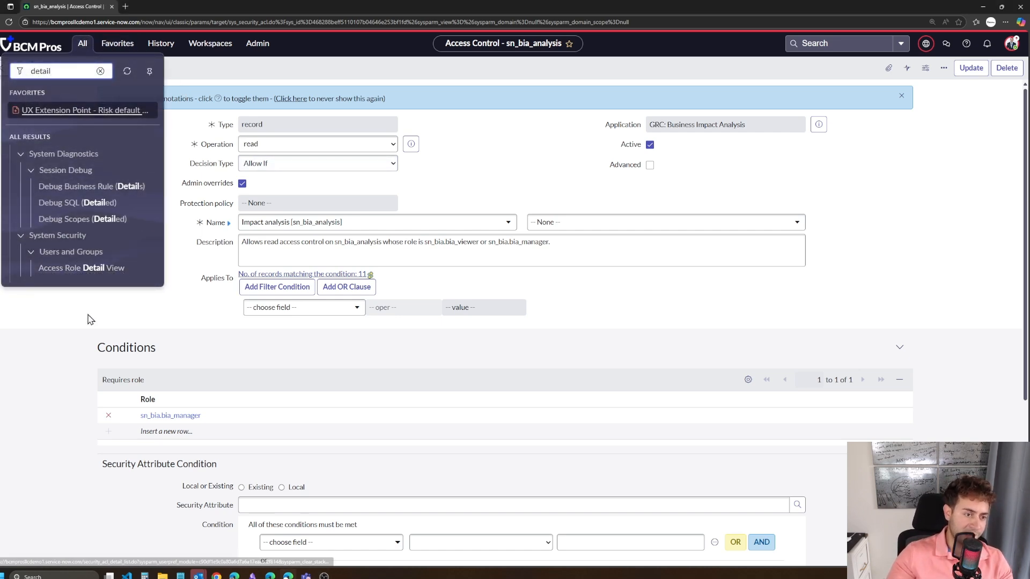
left_click(65, 275)
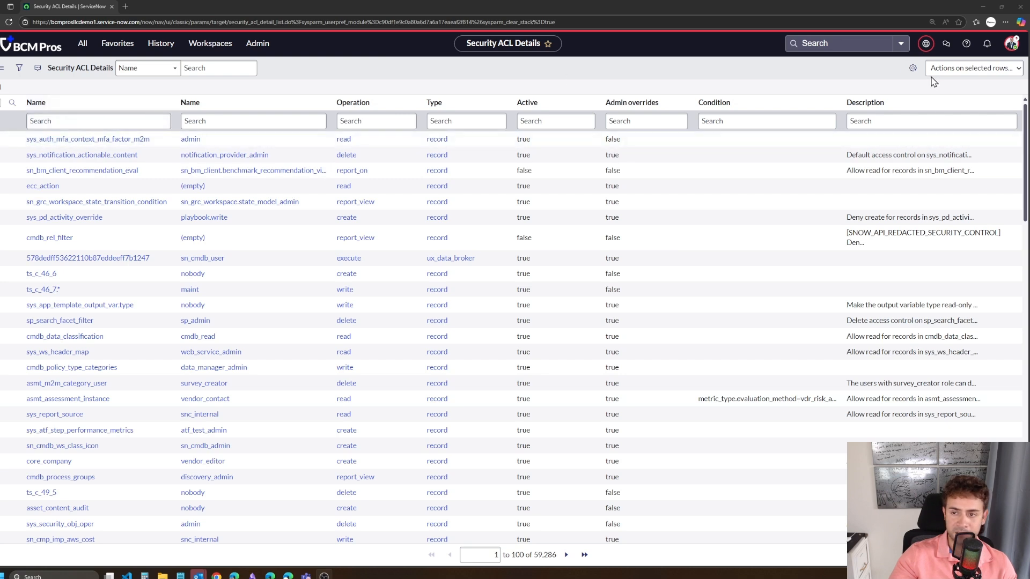
left_click(912, 67)
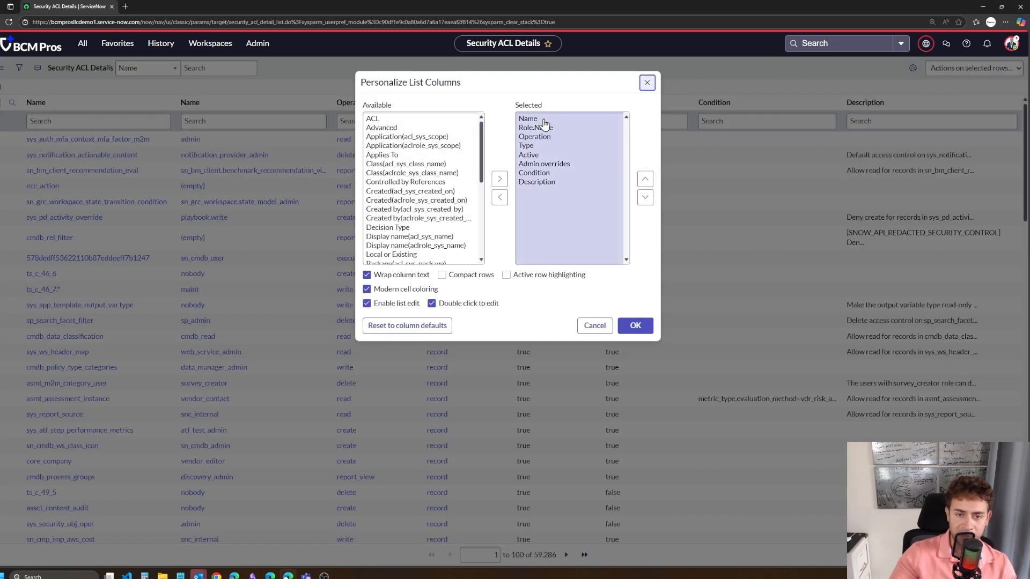
left_click(543, 120)
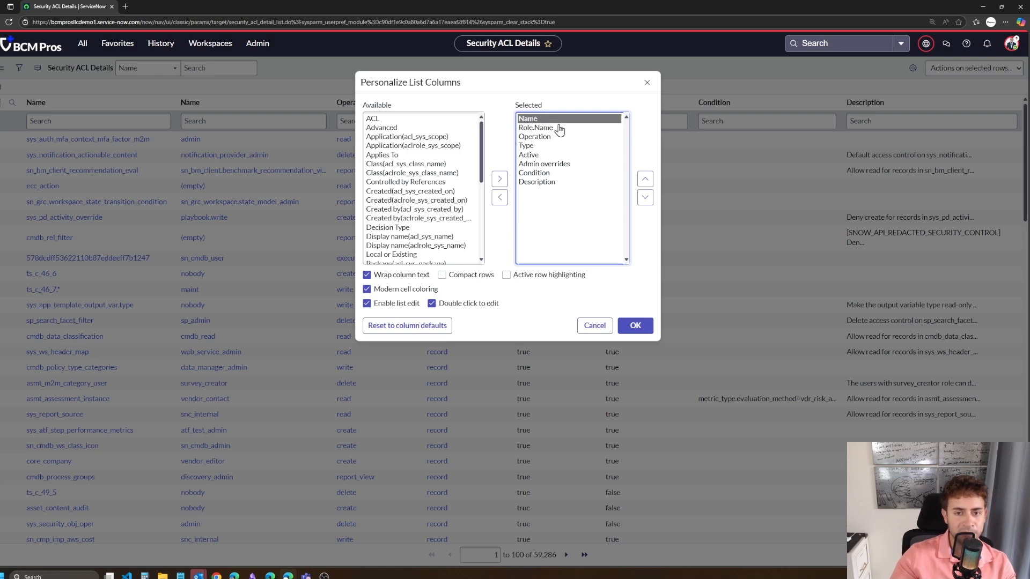
left_click(594, 326)
Filter the Security ACL Details list to rules named exactly sn_bia_analysis with the read operation
left_click(86, 120)
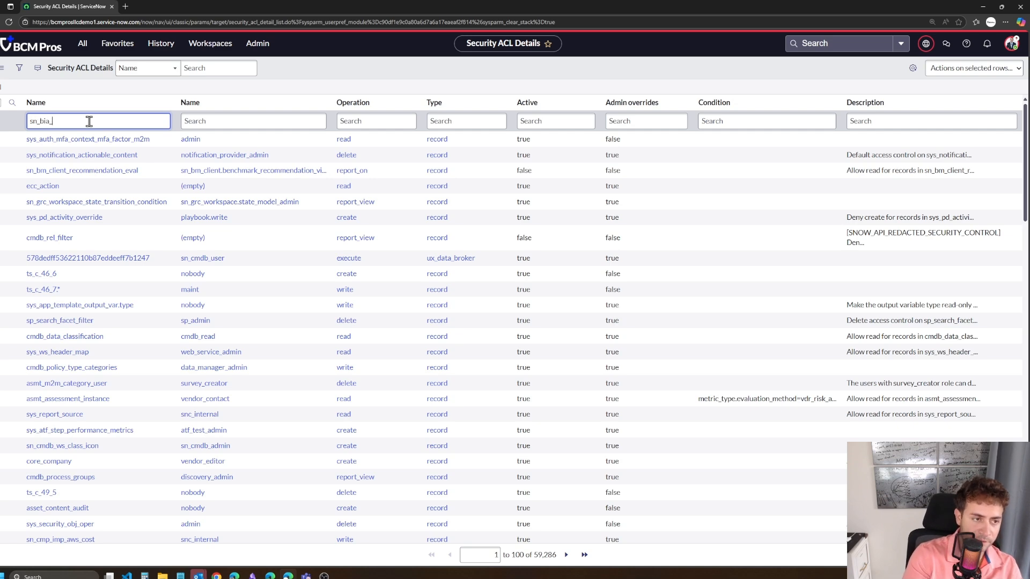
type("sn_bia_anal")
key("Return")
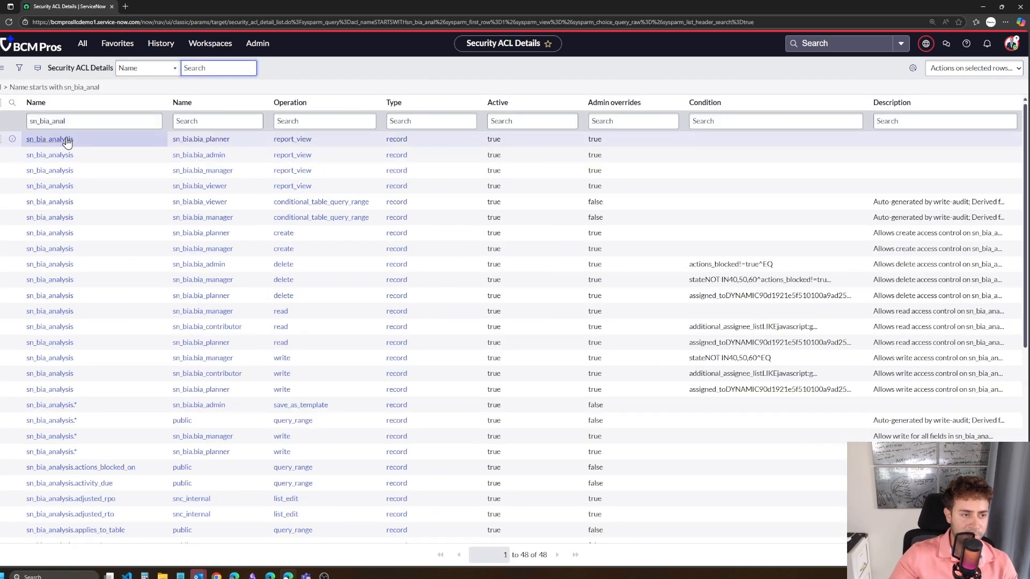
right_click(68, 139)
left_click(86, 143)
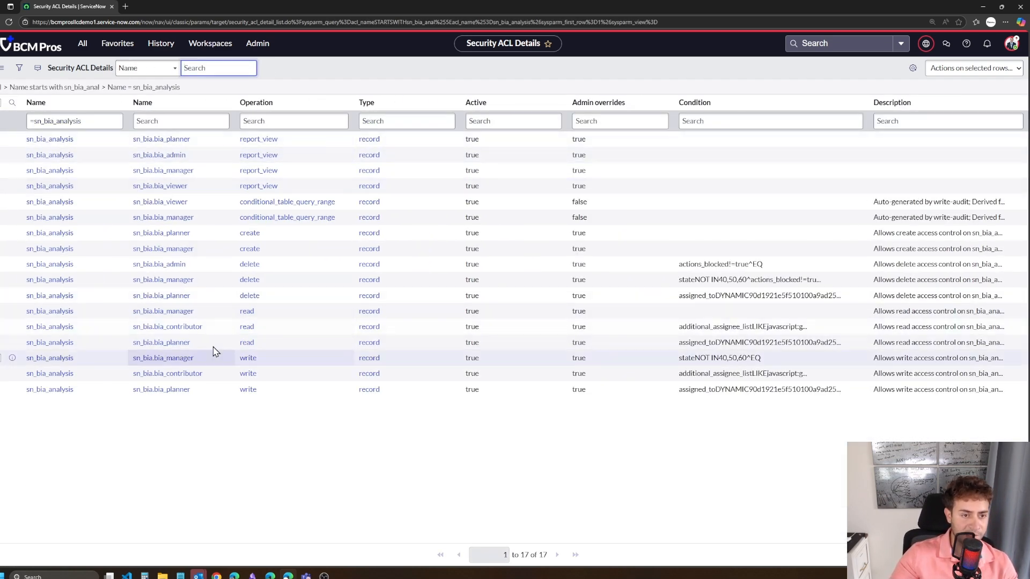
right_click(250, 311)
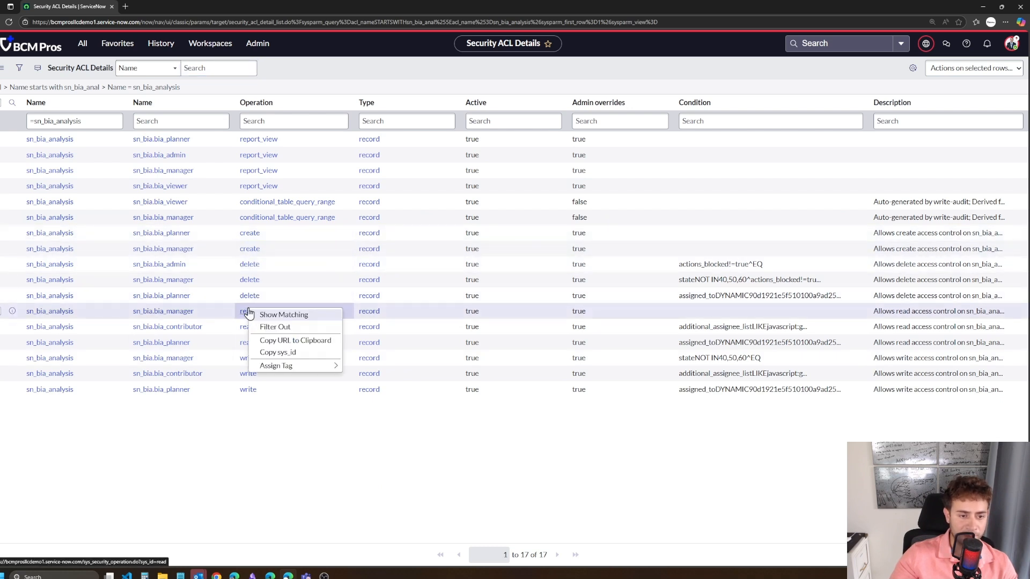
left_click(264, 317)
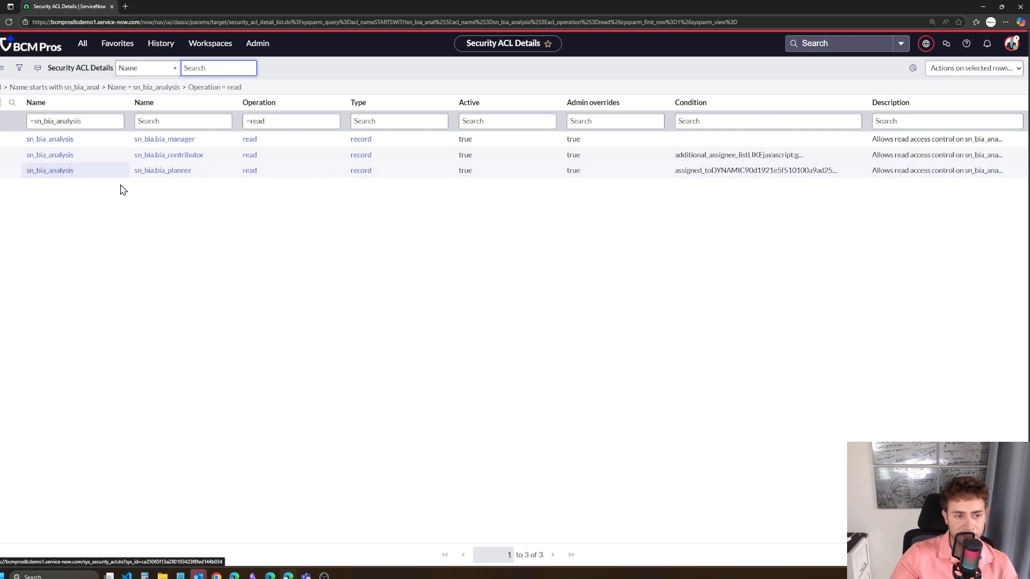
Open the sn_bia_analysis read access control for sn_bia.bia_planner and add sn_bia.bia_viewer as a required role
left_click(136, 180)
left_click_drag(194, 173, 132, 171)
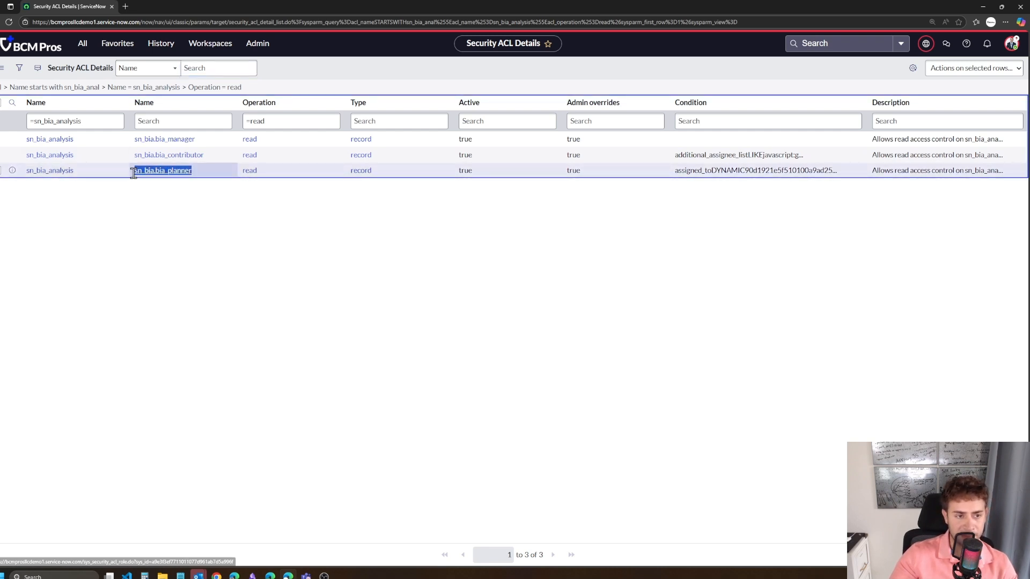
left_click(63, 172)
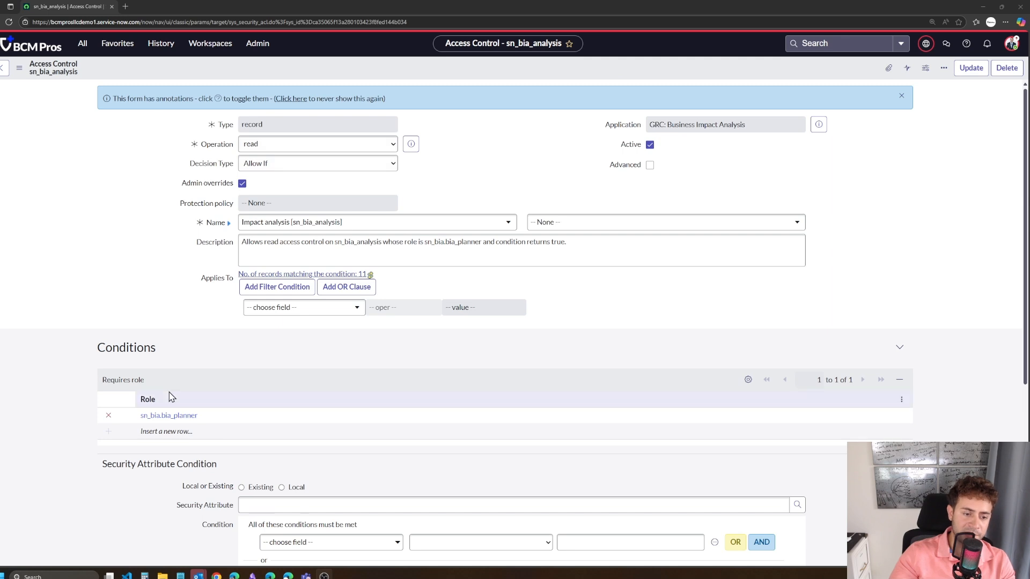
left_click(158, 432)
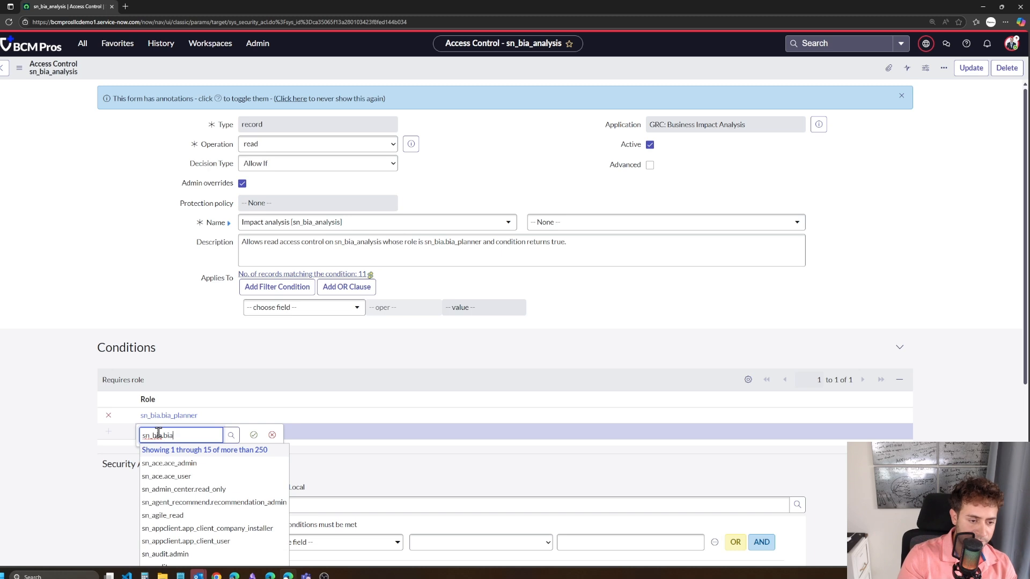
left_click(169, 515)
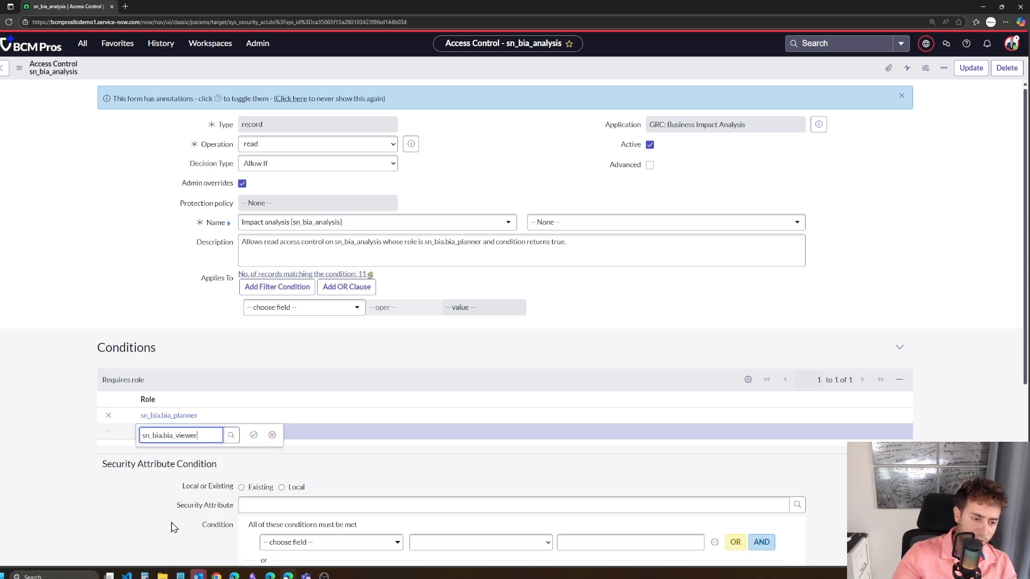
left_click(253, 435)
left_click(177, 416)
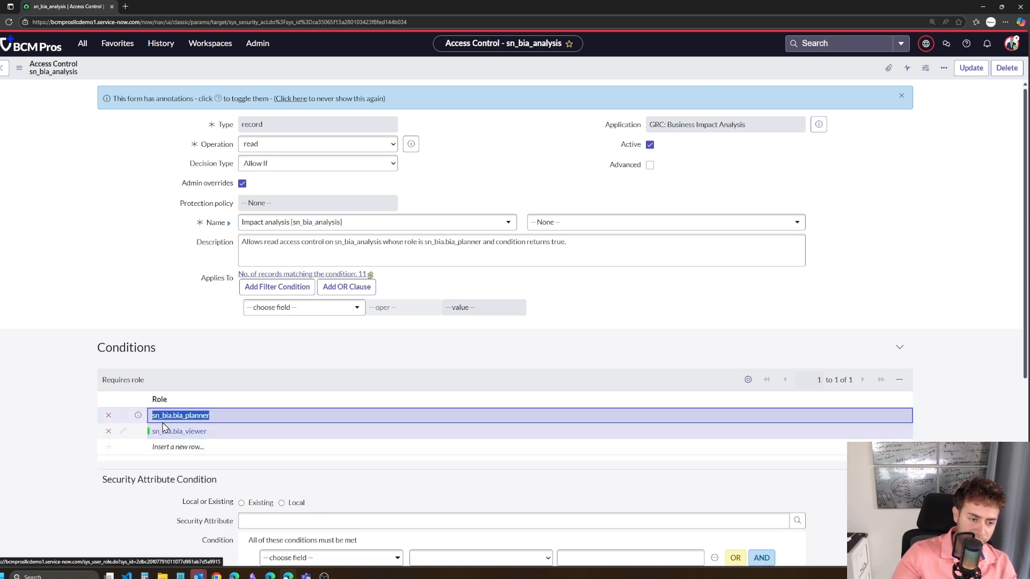
Remove the Contributors row from the access control's data condition, keeping the BIA Owner row
scroll(866, 284, "down", 4)
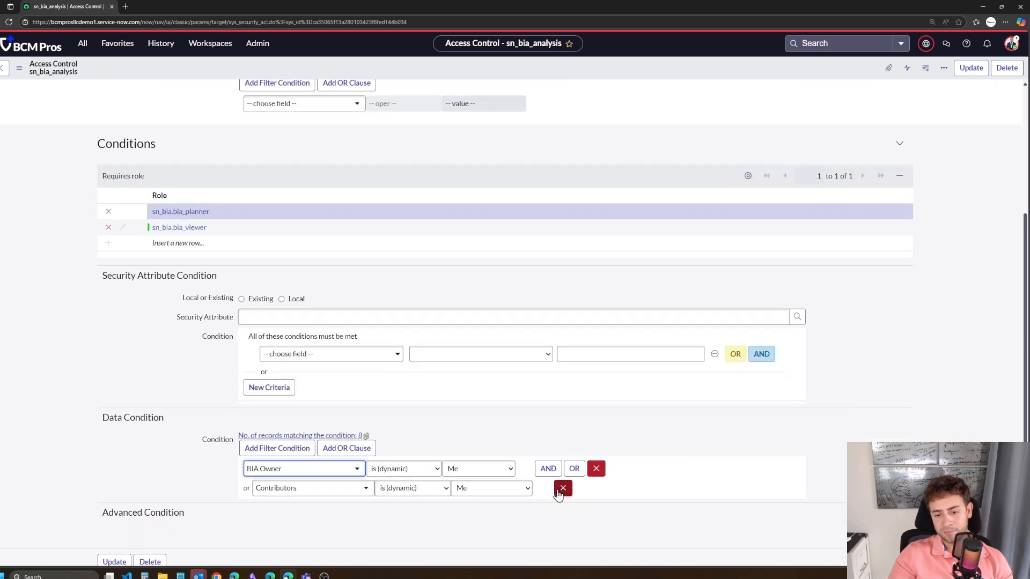
left_click(557, 490)
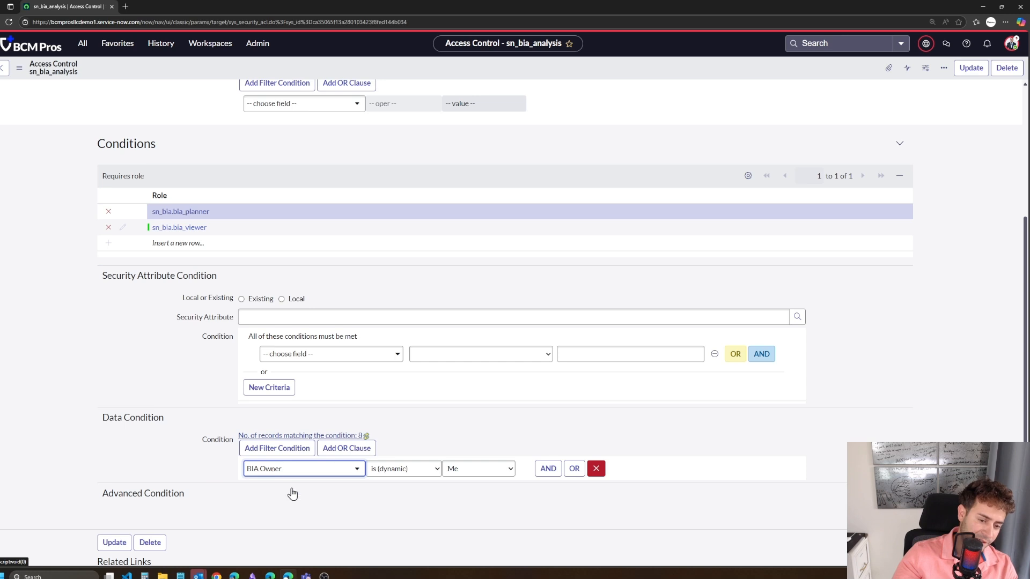
left_click(344, 527)
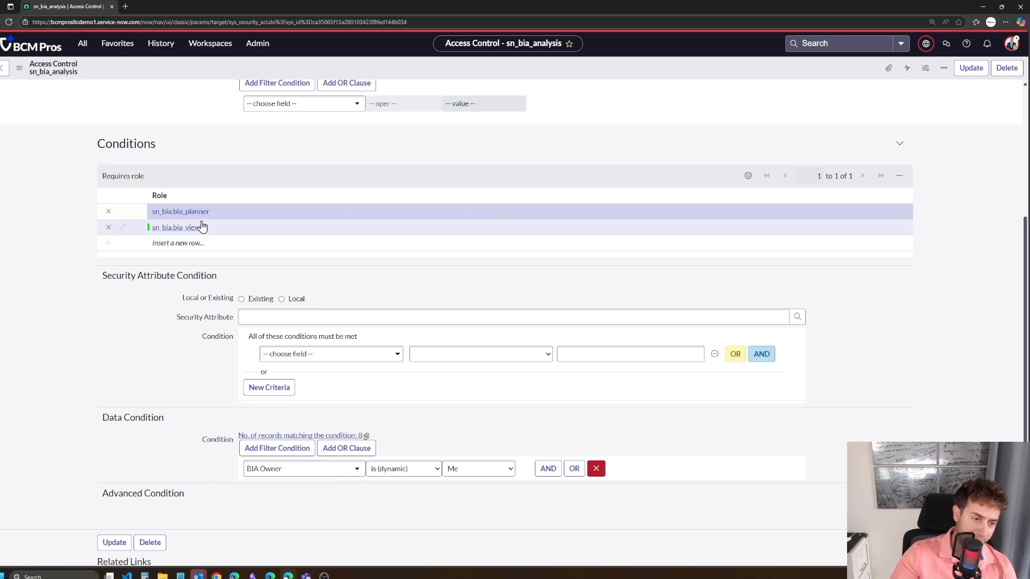
Add an OR row to the data condition with BCM Lead is (dynamic) Me
left_click(574, 470)
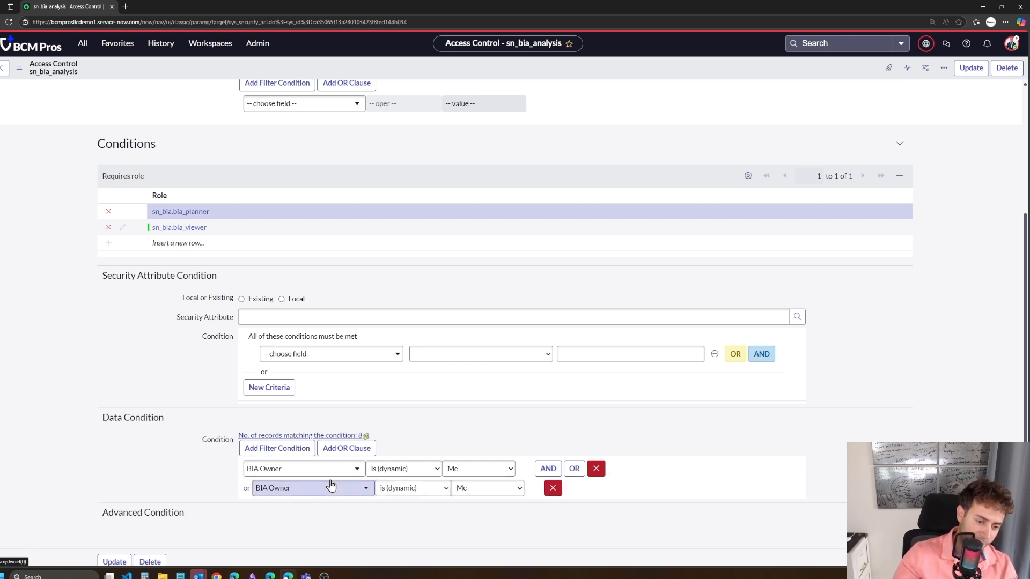
left_click(330, 486)
type("bcm")
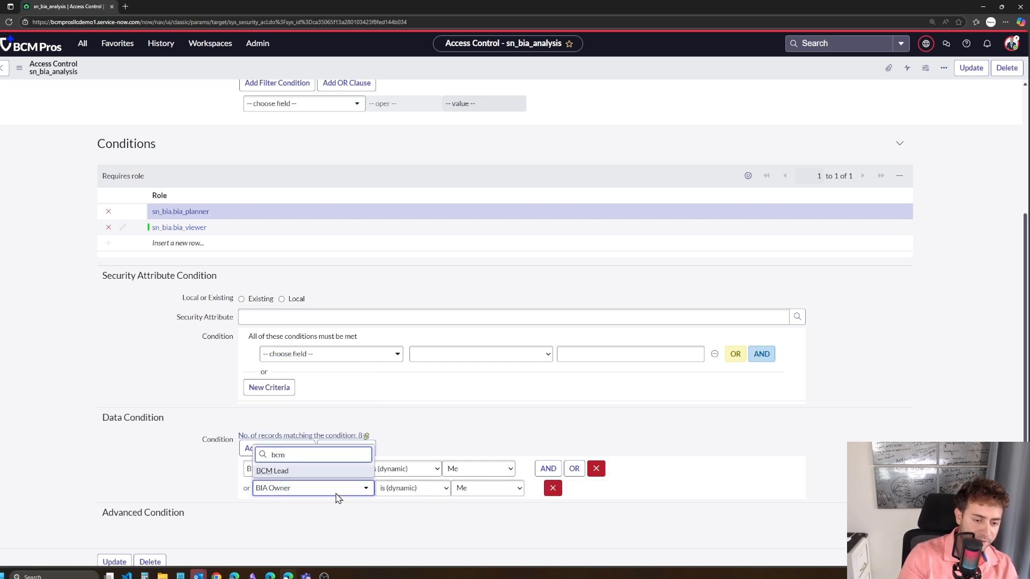
key("Return")
left_click(412, 489)
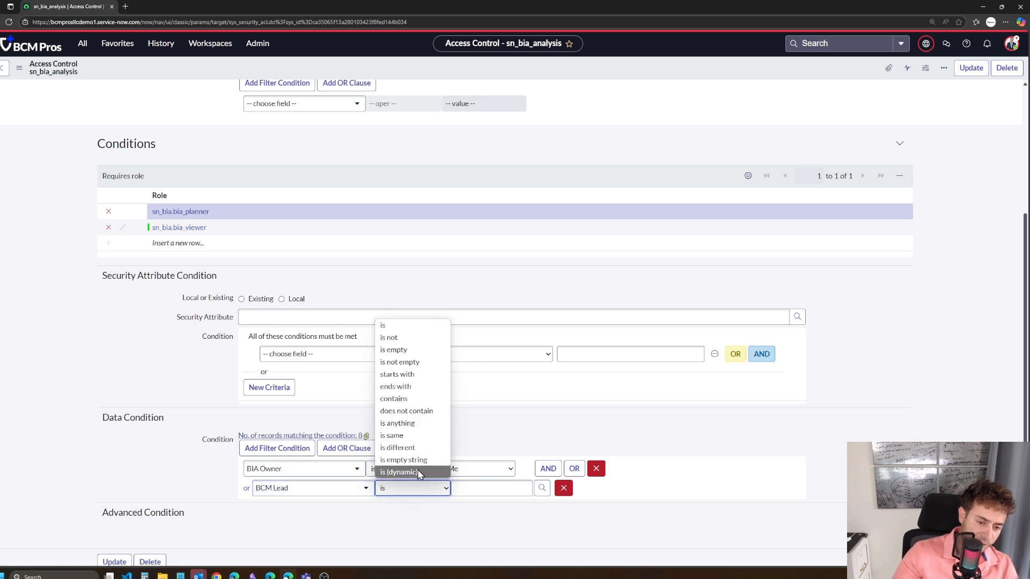
left_click(419, 472)
Add another OR row to the data condition with Contributors is (dynamic) Me, and update the access control
left_click(574, 468)
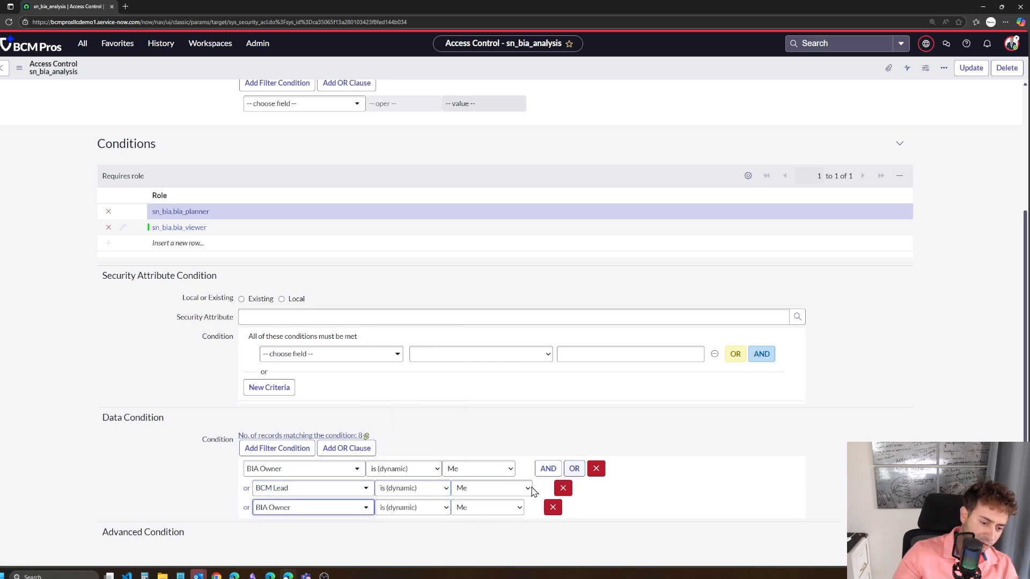
left_click(295, 512)
type("cont")
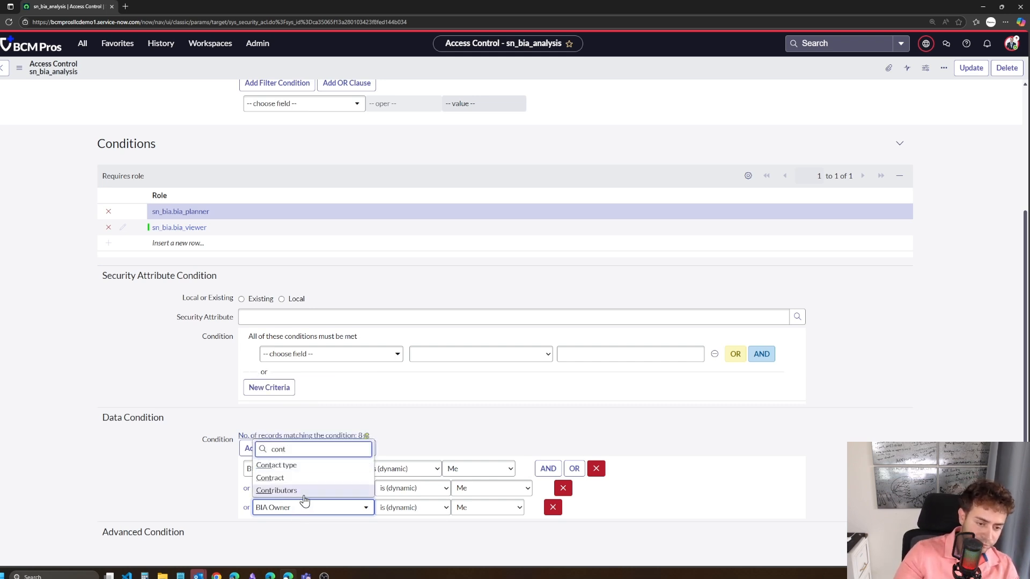
left_click(354, 491)
left_click(435, 508)
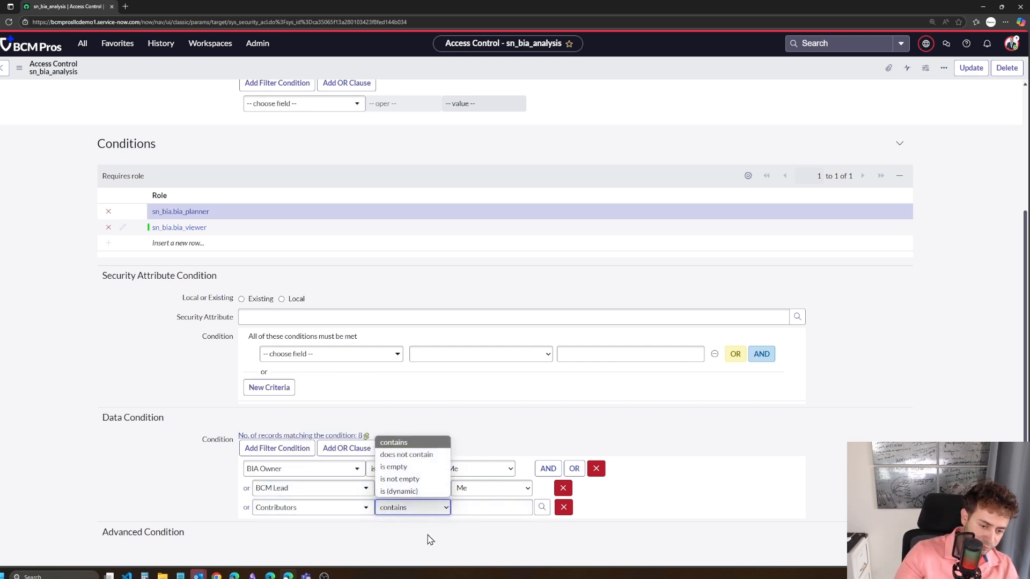
left_click(424, 490)
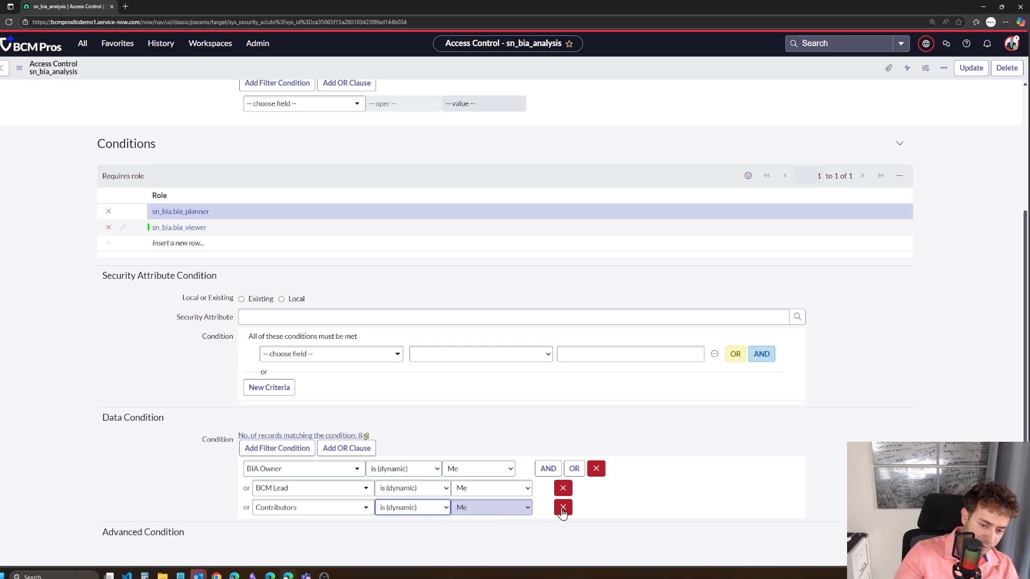
left_click(970, 68)
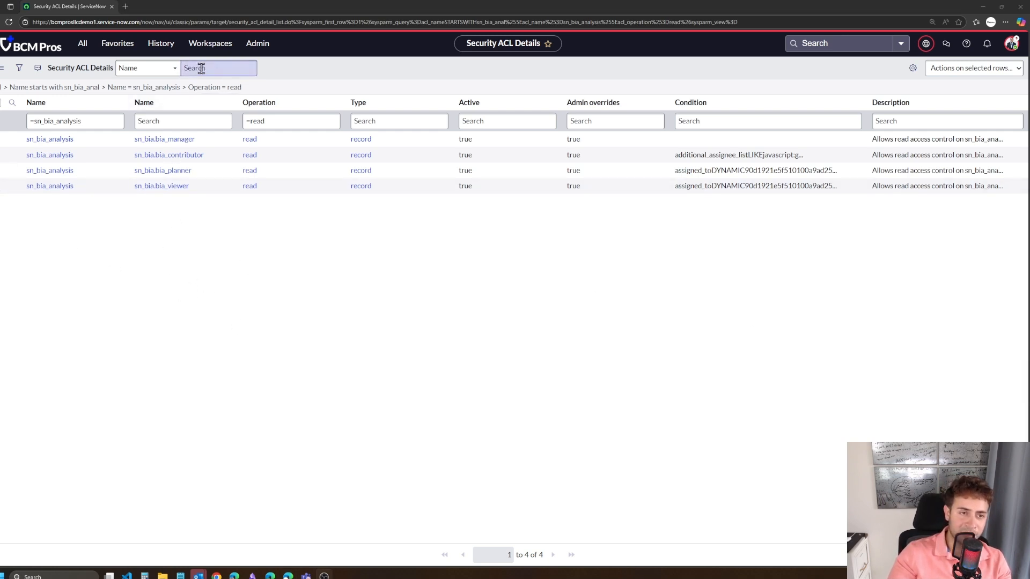
Open the Business Continuity Workspace and check the impersonated account and the security constraint notice in the business impact analysis list
left_click(214, 51)
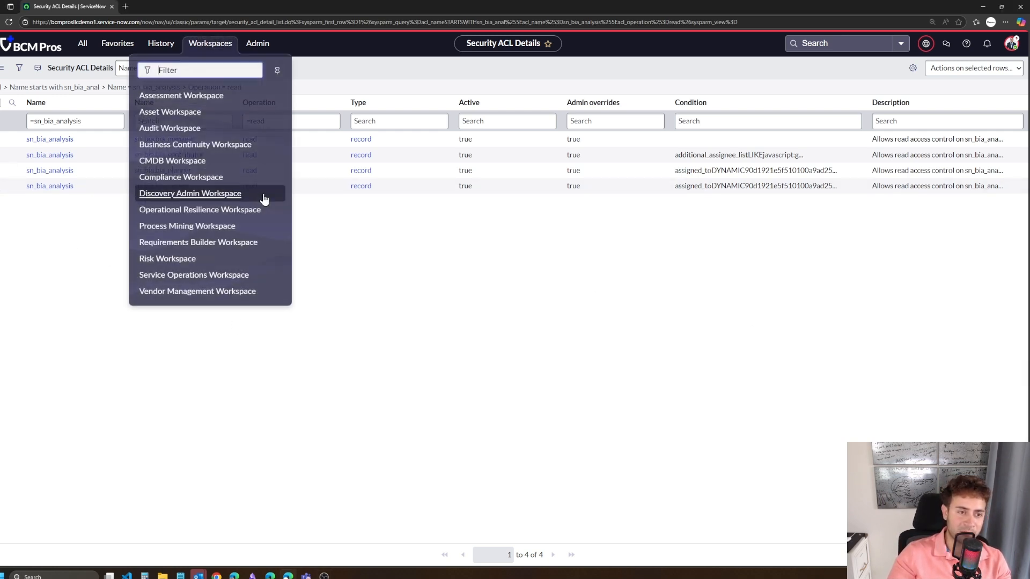
left_click(233, 141)
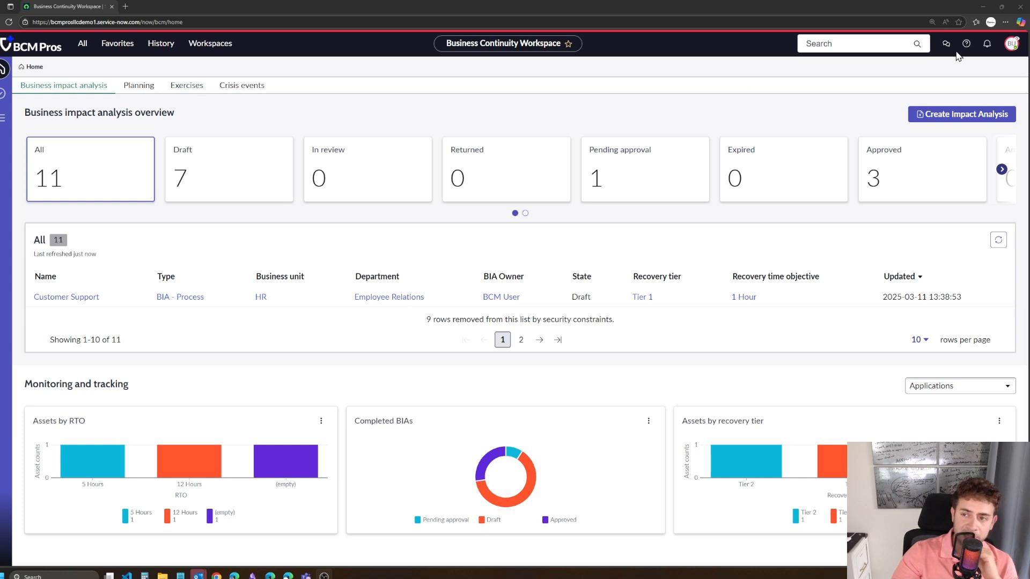
left_click(1012, 44)
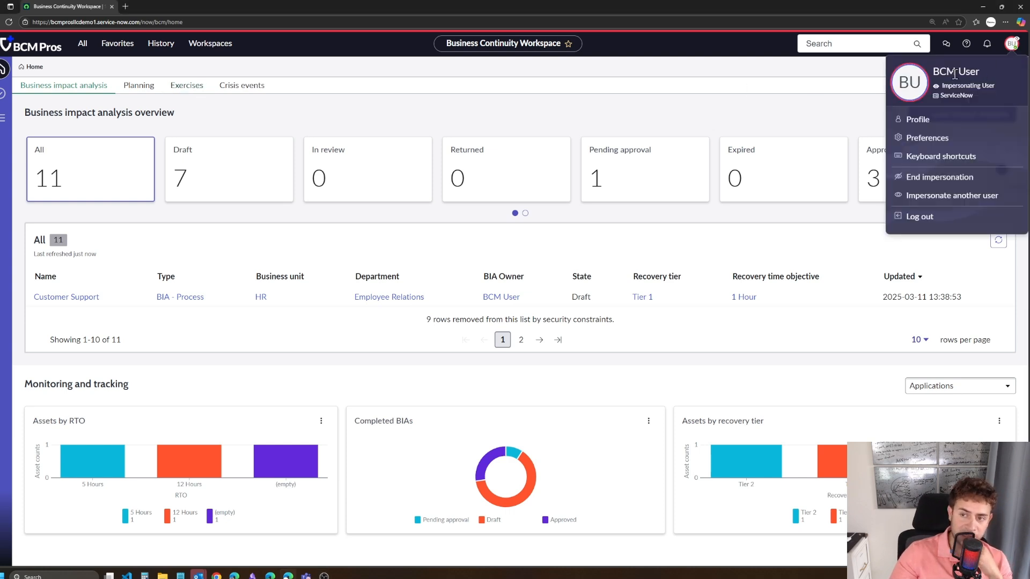
left_click(676, 116)
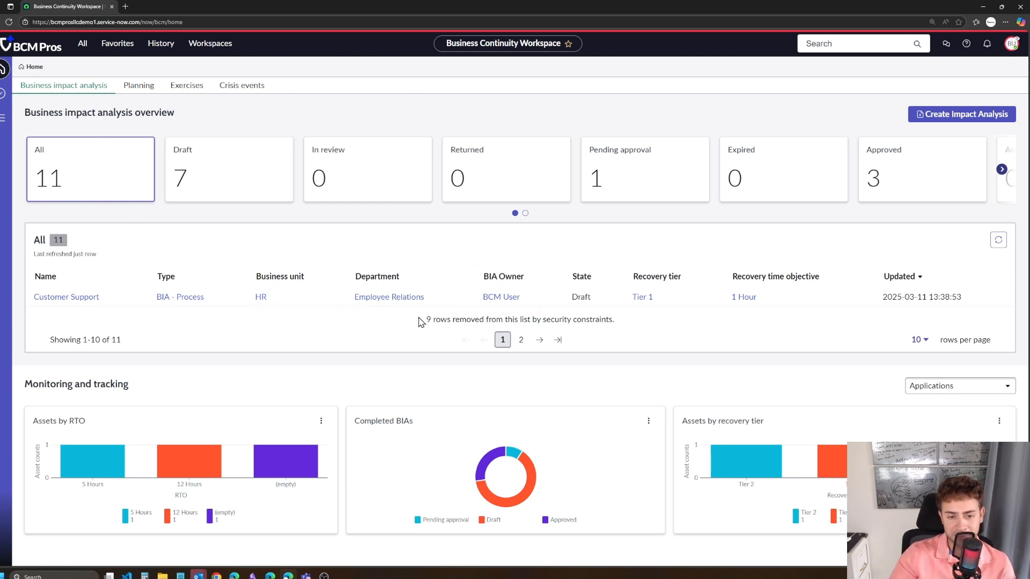
left_click_drag(424, 321, 665, 318)
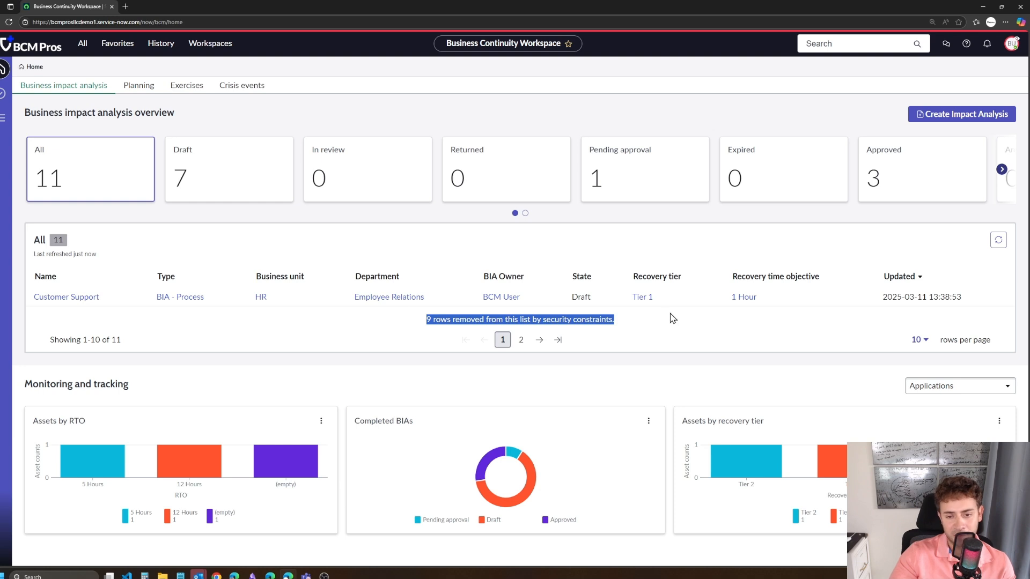
Check the impersonated account's impact analysis list under the Draft, Pending approval, Approved and All states in the overview
left_click(144, 219)
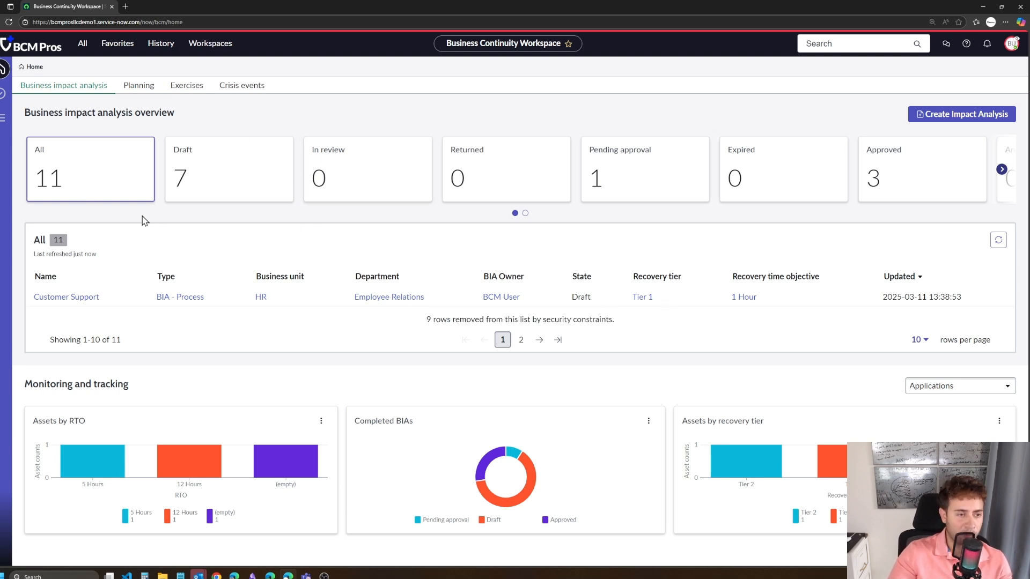
left_click(206, 176)
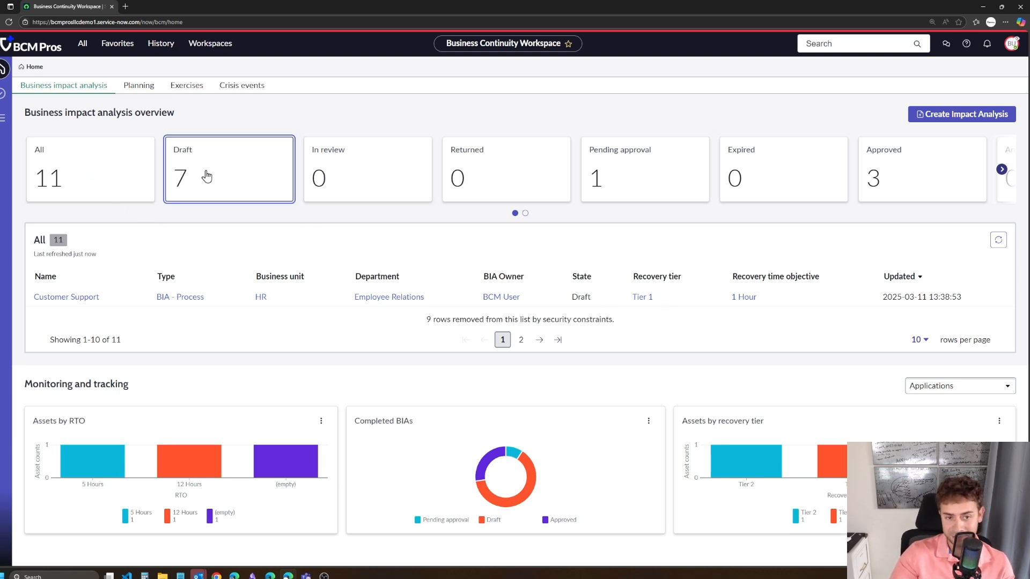
left_click(644, 177)
left_click(946, 186)
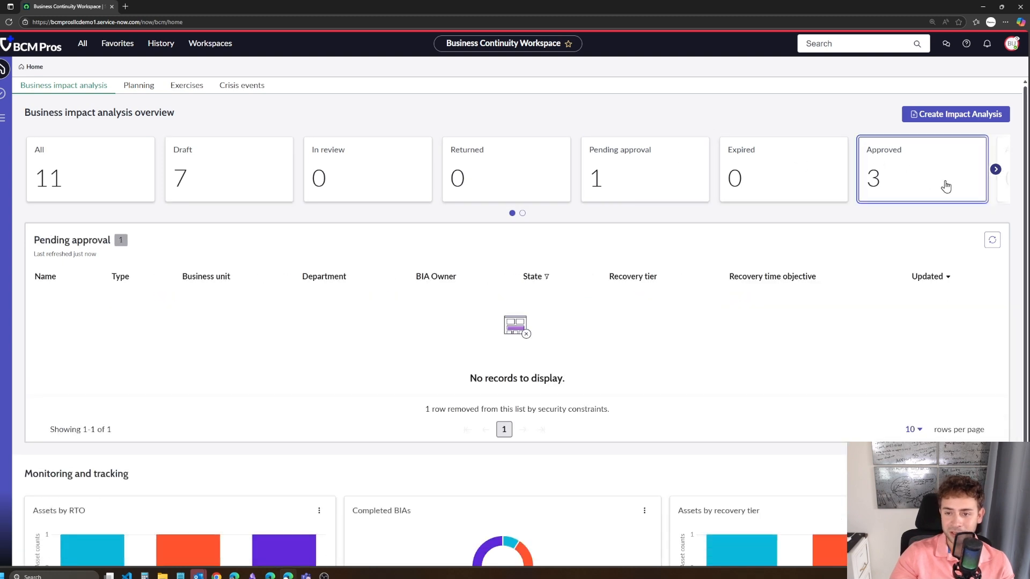
left_click(87, 171)
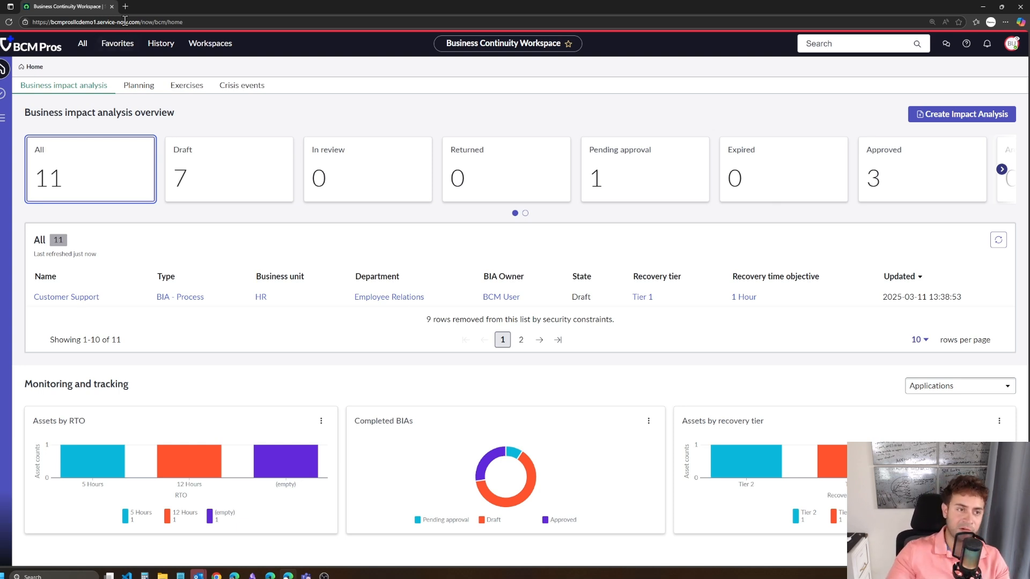
Find the Impact Analysis module with "impact" and open its list to check the records the impersonated account can see
left_click(90, 43)
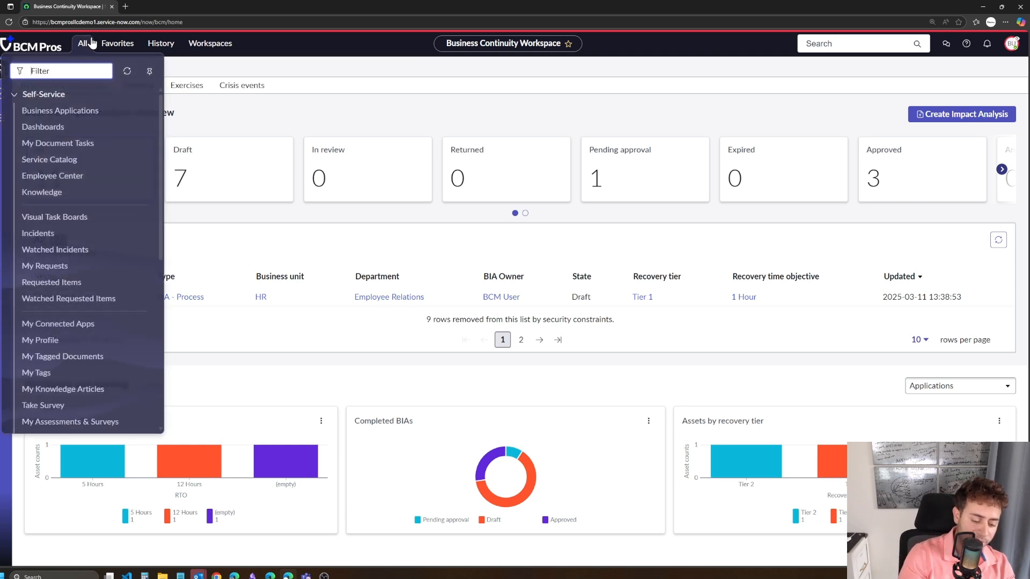
type("impact")
key("Return")
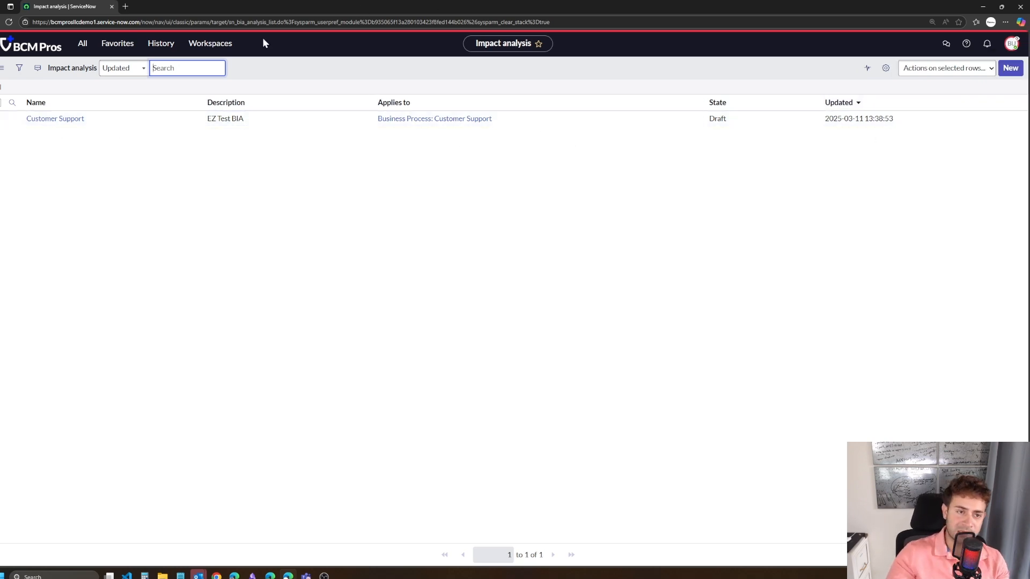
Return to the Business Continuity Workspace and compare the state counts for Draft, In review and All with the listed records
left_click(209, 43)
left_click(240, 114)
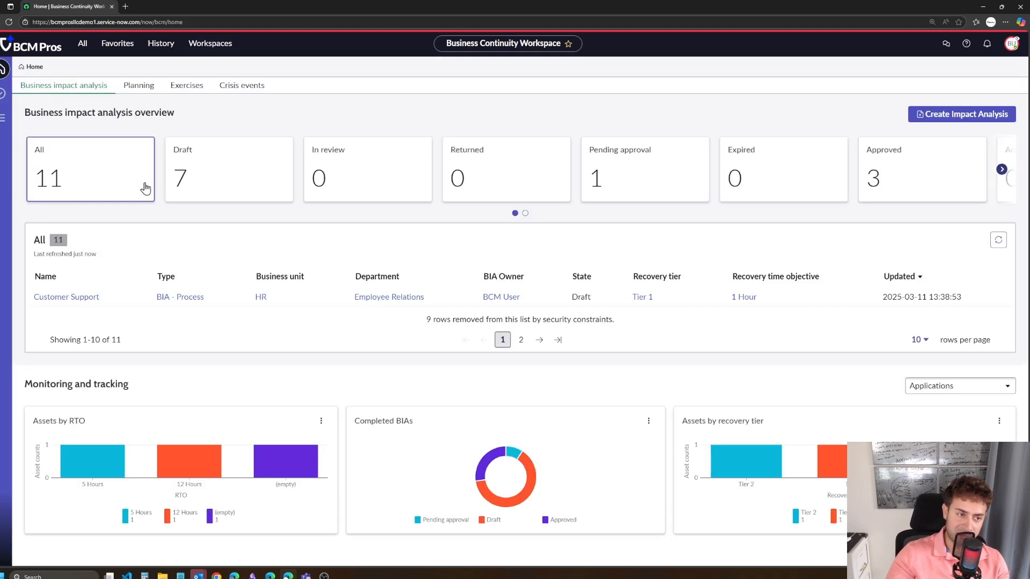
left_click(220, 171)
left_click(391, 170)
left_click(142, 154)
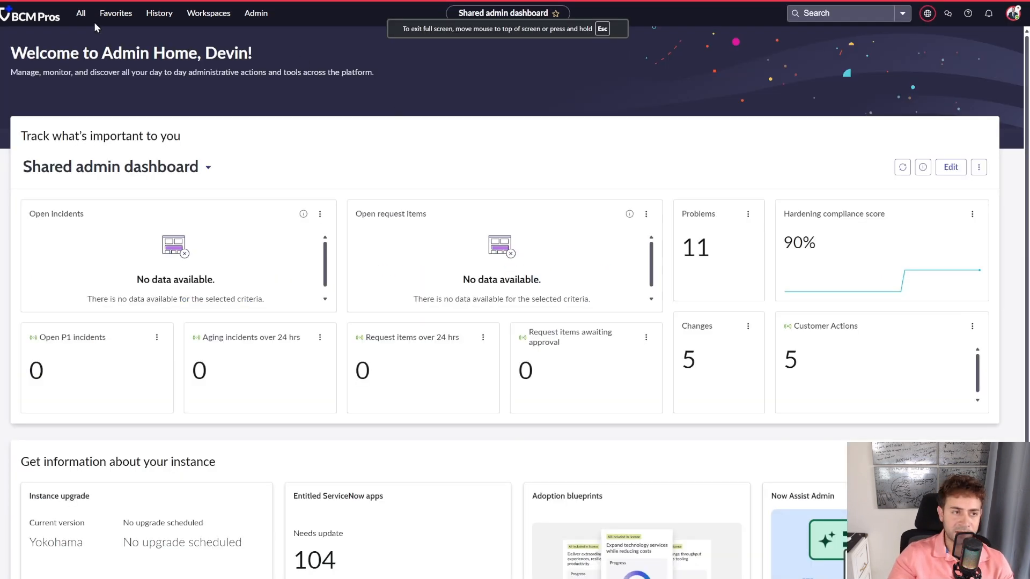
Switch to the admin session, search the modules for "impact a" and open the Business Continuity Impact Analysis list
left_click(81, 12)
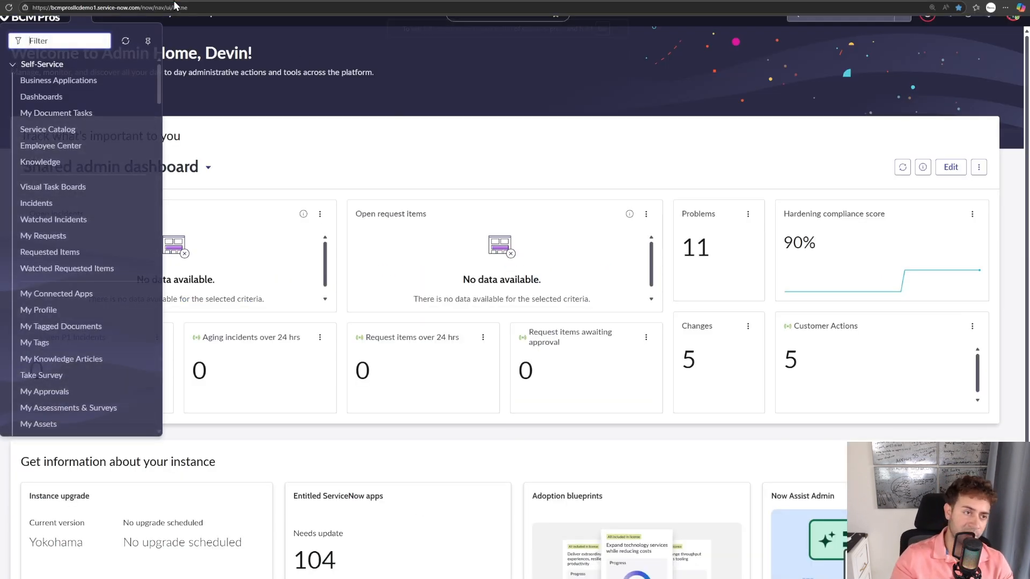
type("act ")
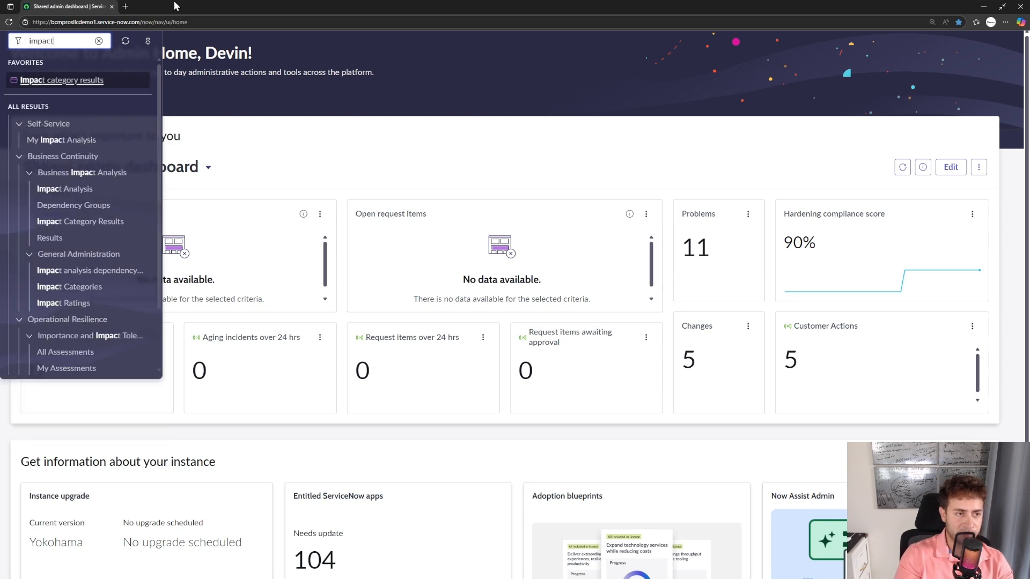
type("a")
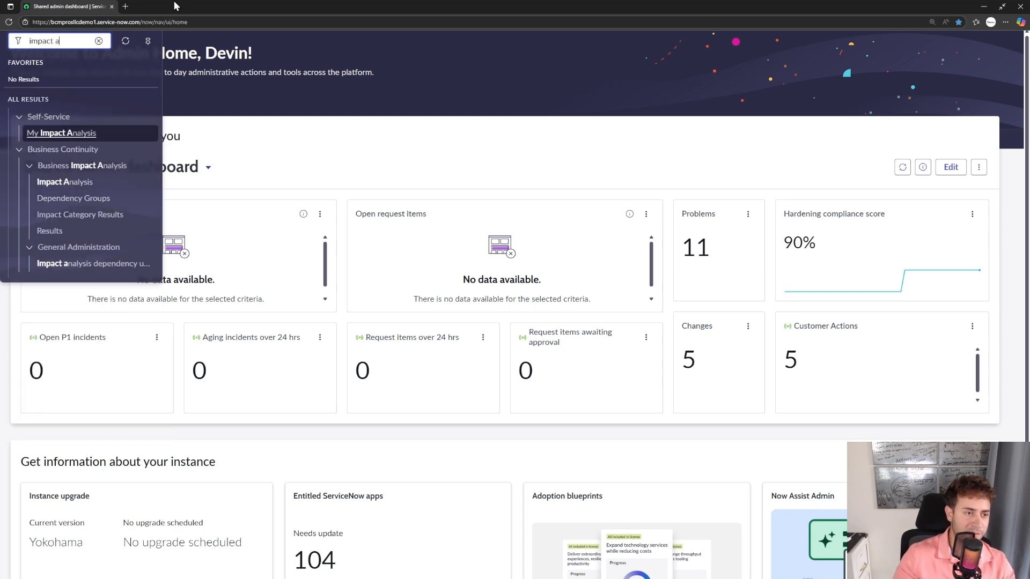
left_click(64, 182)
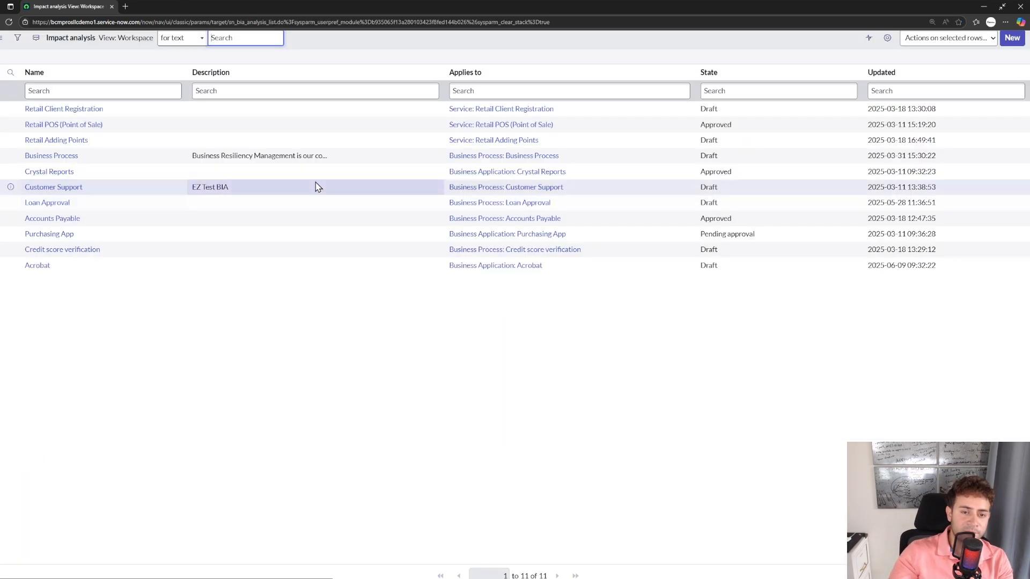
Open the business rules configured for the Impact analysis table and filter them to those with Query set to true
right_click(242, 78)
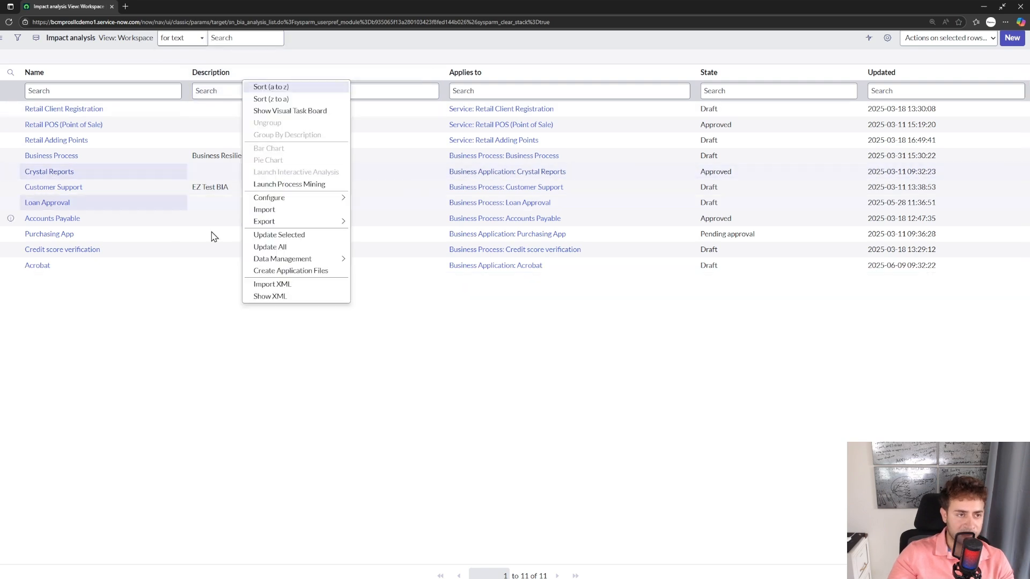
mouse_move(282, 259)
mouse_move(332, 200)
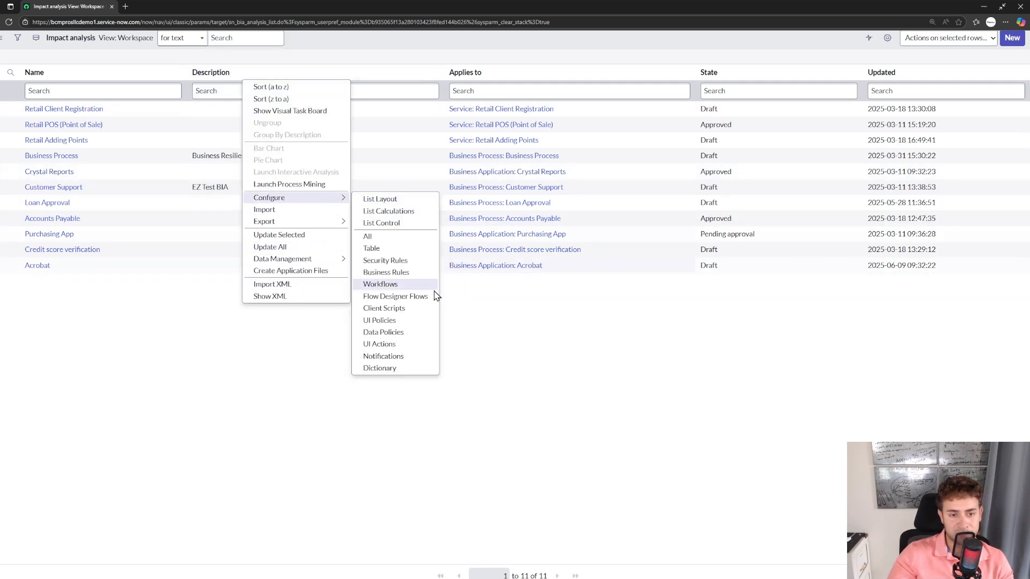
left_click(400, 274)
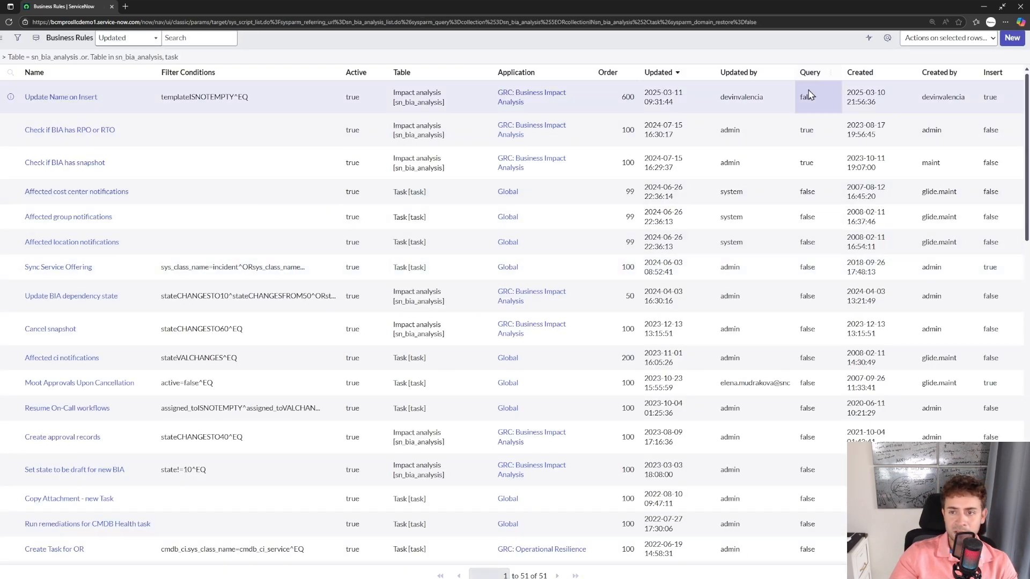
right_click(816, 136)
left_click(829, 143)
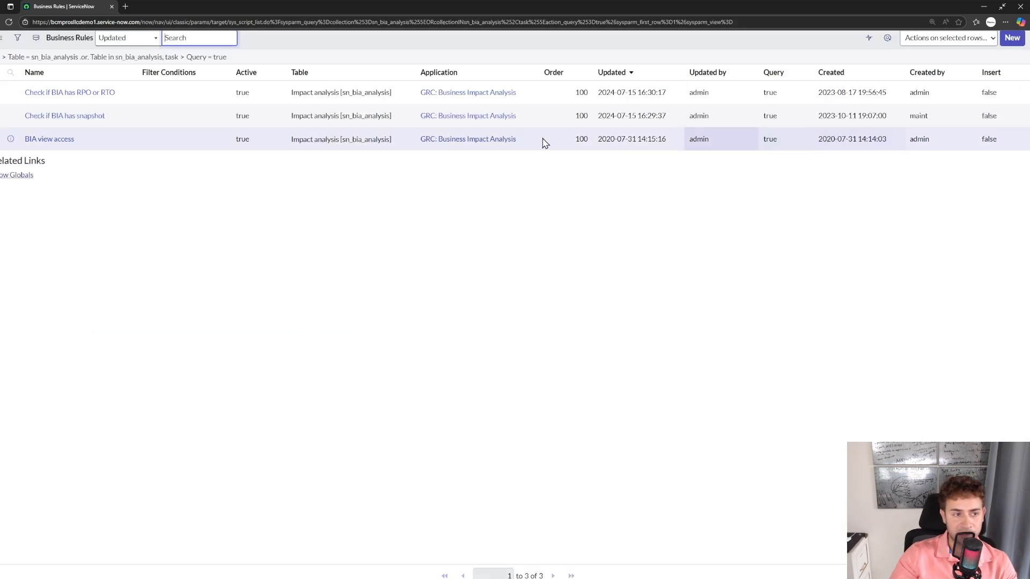
Open the BIA view access business rule from the filtered list
left_click_drag(80, 142, 24, 146)
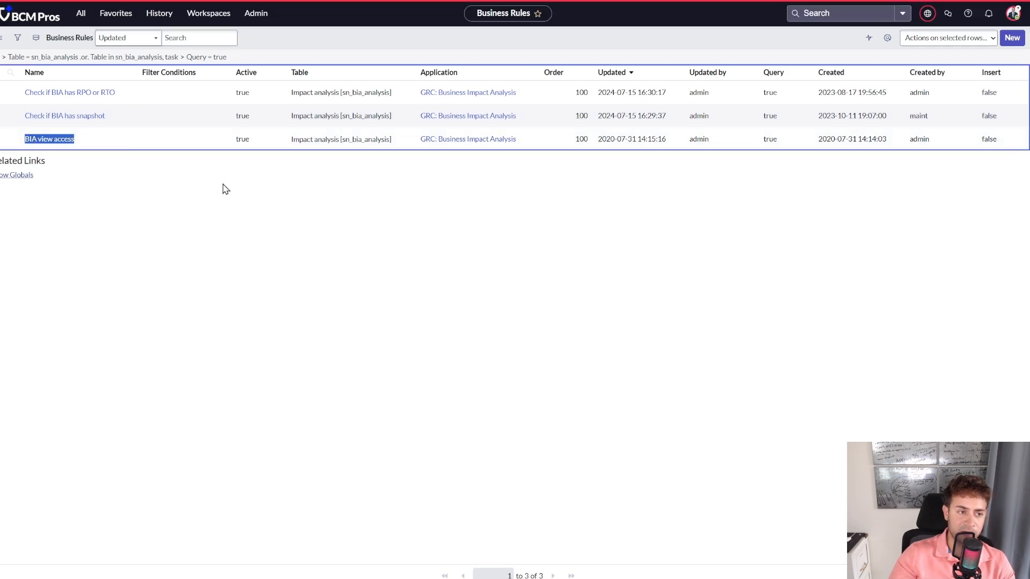
left_click(223, 185)
left_click_drag(97, 141, 21, 142)
left_click(108, 184)
left_click(41, 140)
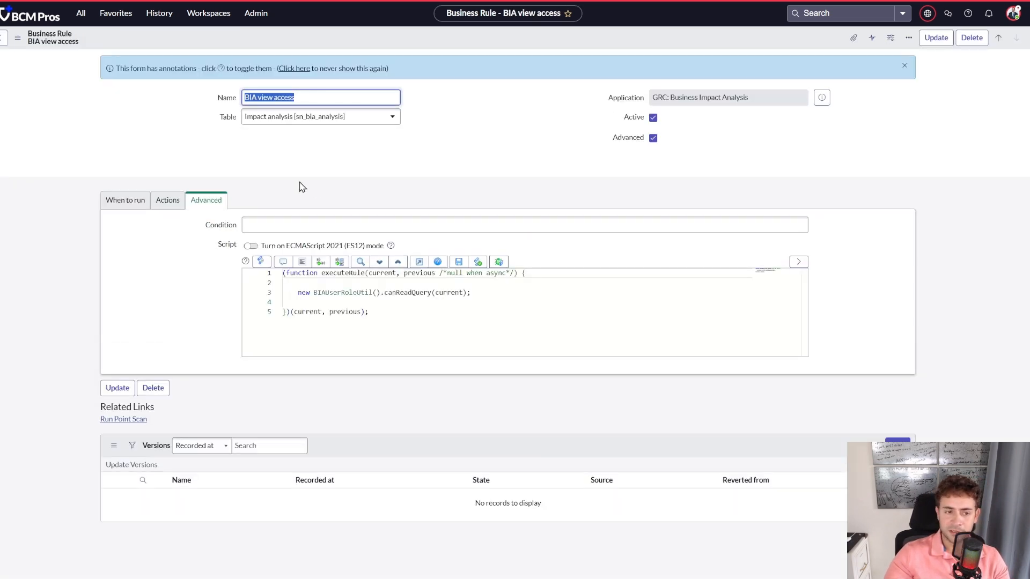
Open the definition of the BIAUserRoleUtil script include referenced in the business rule's script
left_click(341, 297)
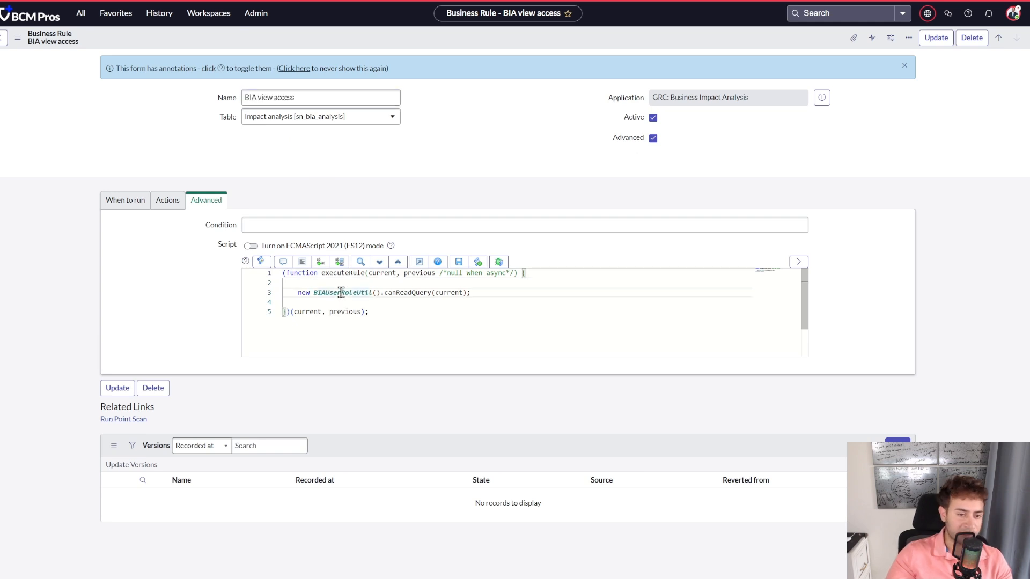
right_click(341, 297)
left_click(358, 299)
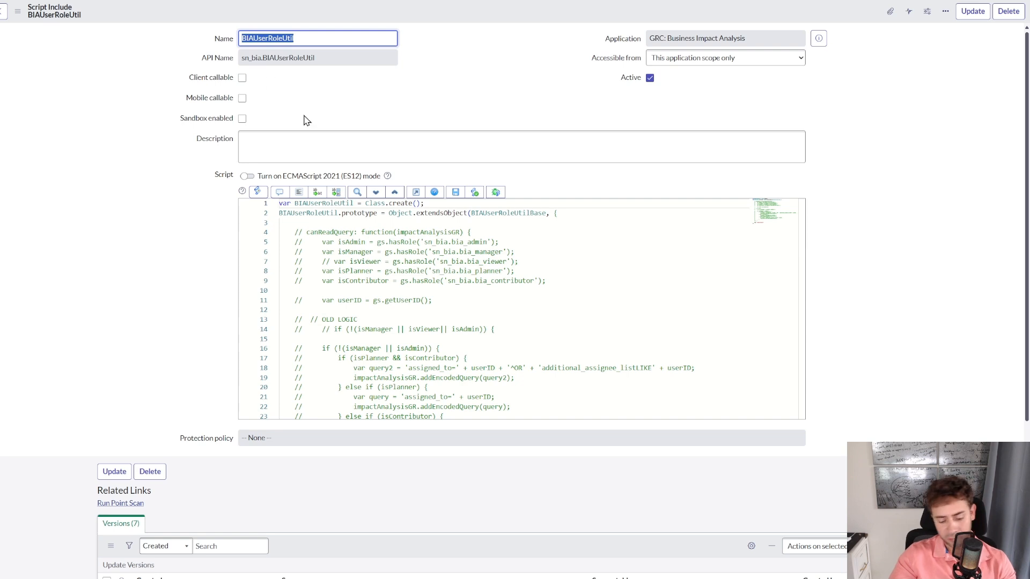
key("F11")
left_click(51, 6)
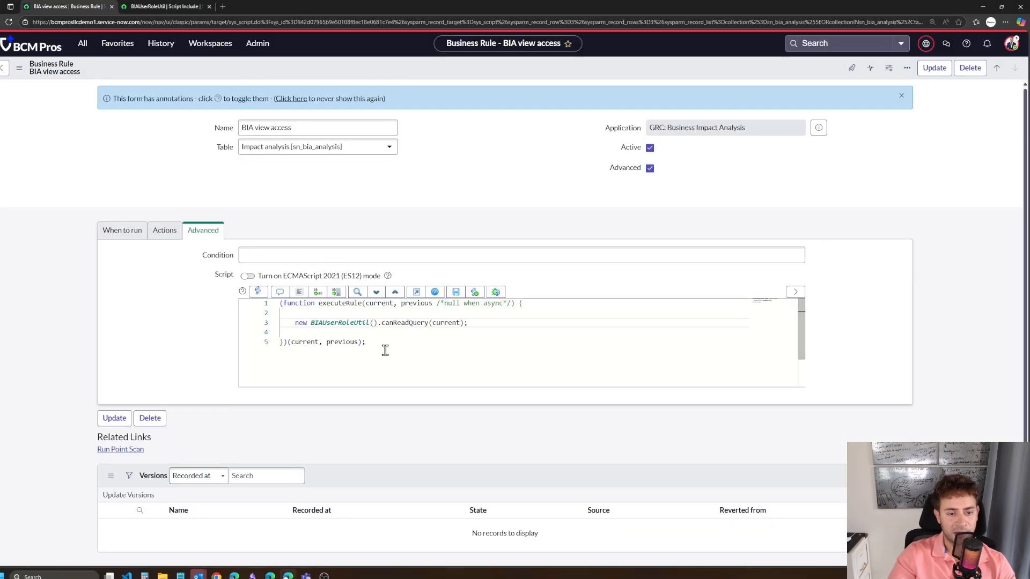
left_click(340, 323)
right_click(340, 323)
left_click(377, 328)
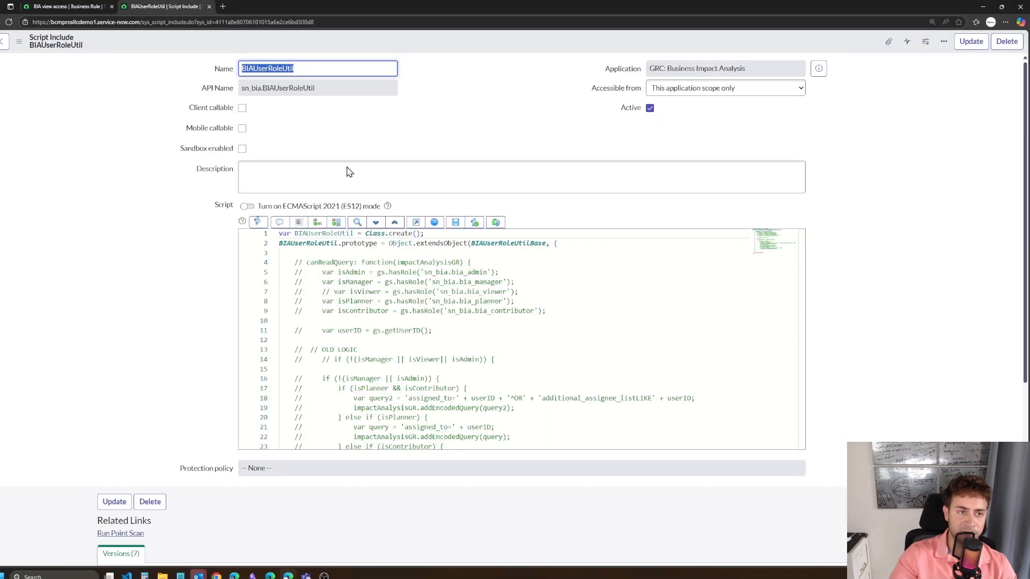
Uncomment the whole canReadQuery function block in the BIAUserRoleUtil script
scroll(439, 326, "down", 3)
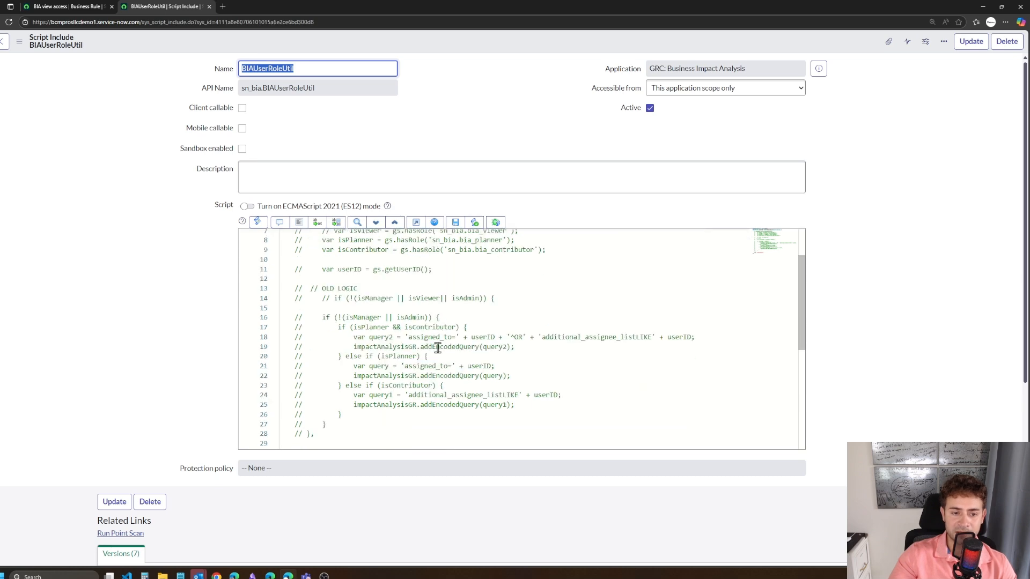
left_click_drag(350, 418, 204, 262)
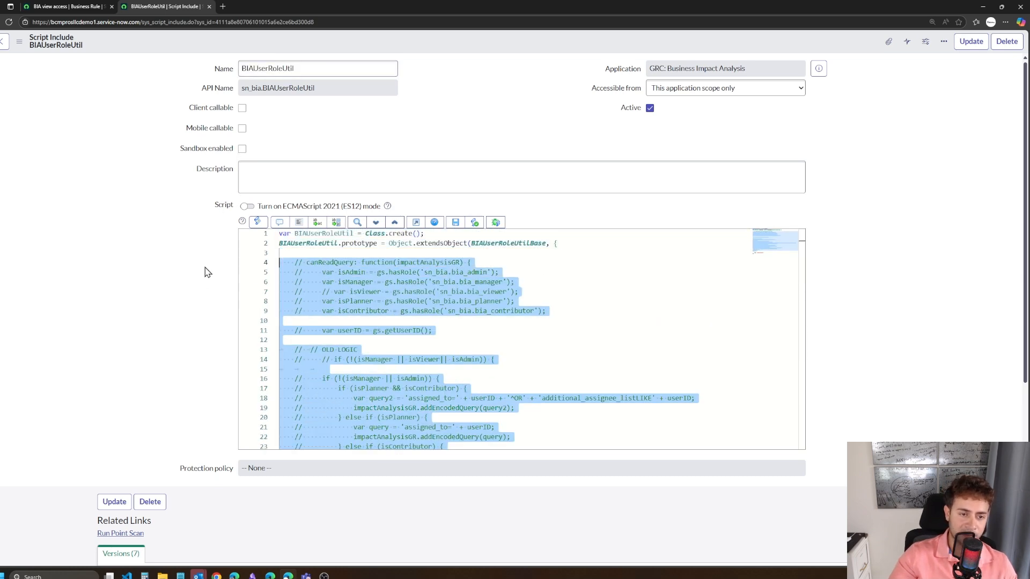
left_click(279, 222)
left_click(429, 369)
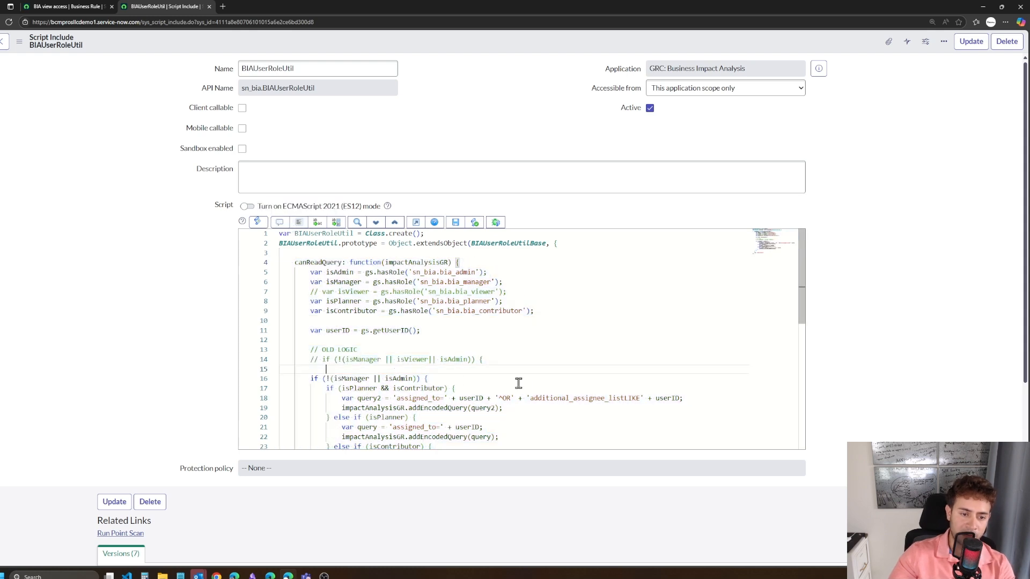
Examine the BIAUserRoleUtilBase reference that the BIAUserRoleUtil script include extends
left_click(538, 243)
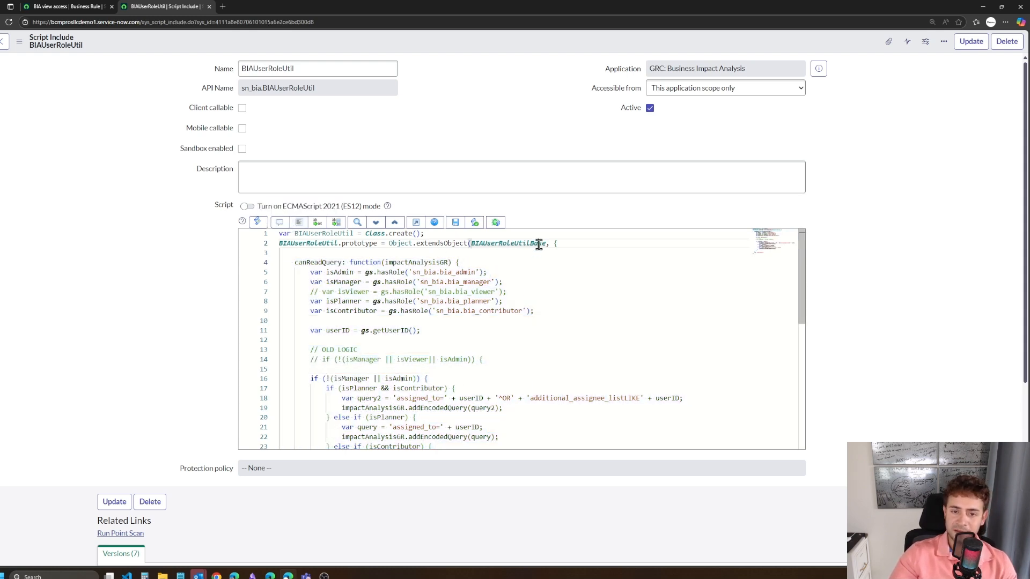
double_click(497, 243)
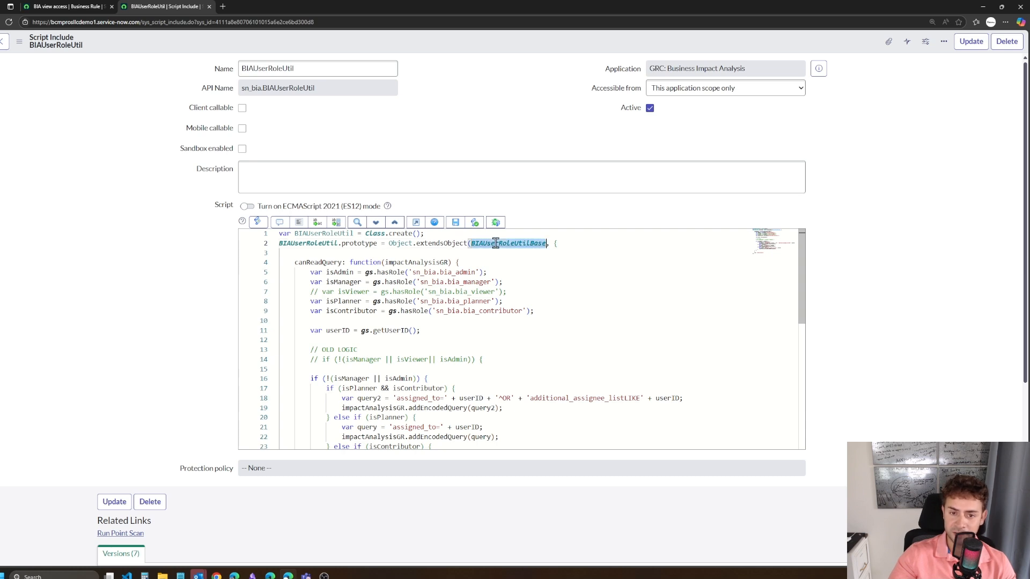
left_click(543, 243)
double_click(530, 243)
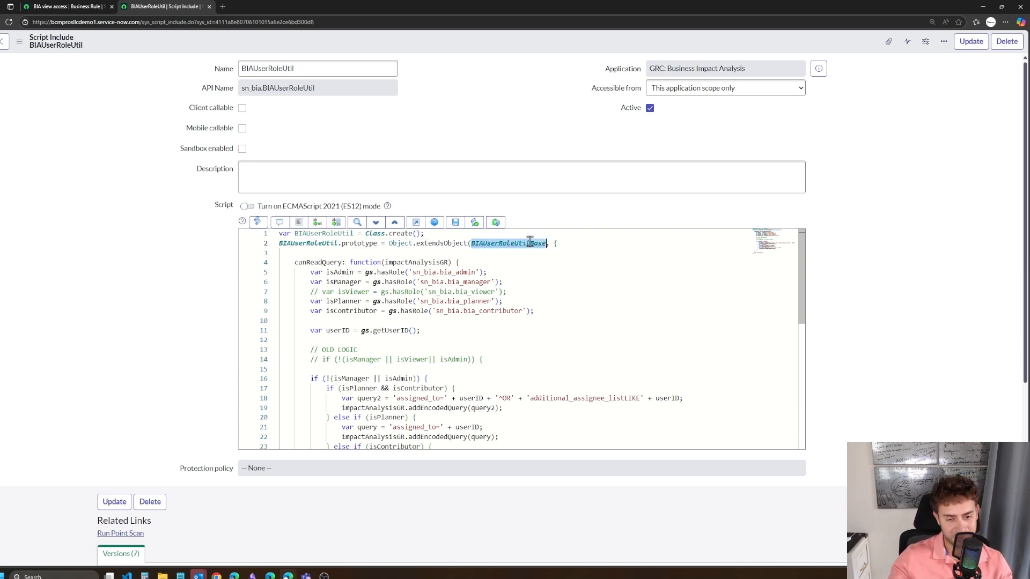
left_click(530, 243)
double_click(507, 243)
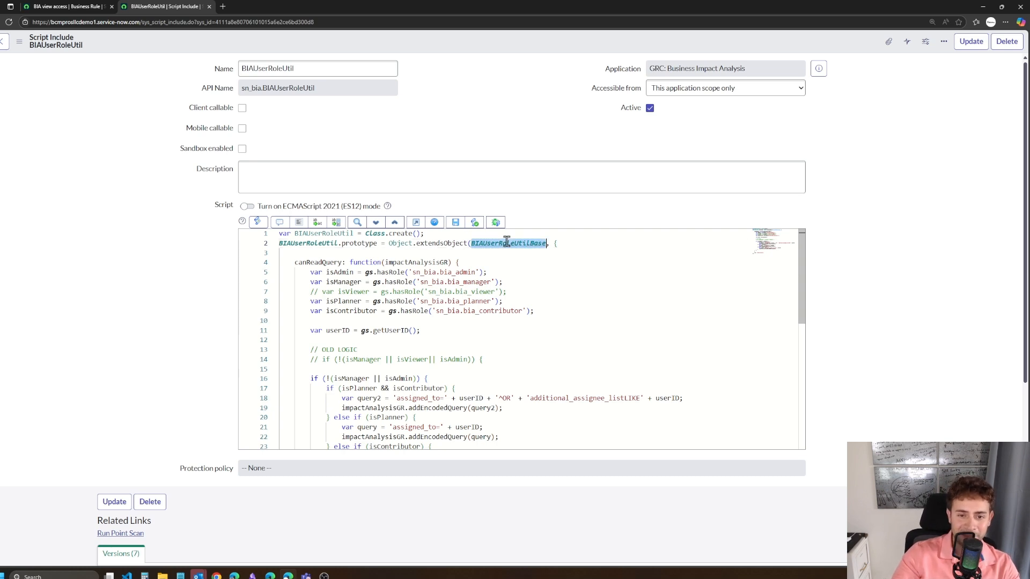
Examine the canReadQuery override, comparing the commented old logic condition containing isViewer with the active manager and admin condition
double_click(301, 262)
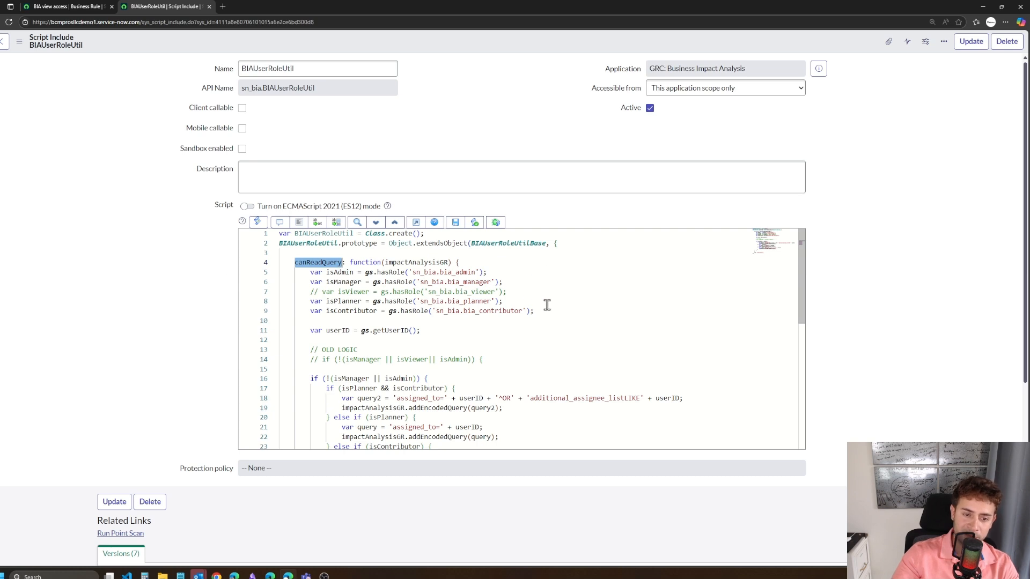
scroll(482, 258, "down", 2)
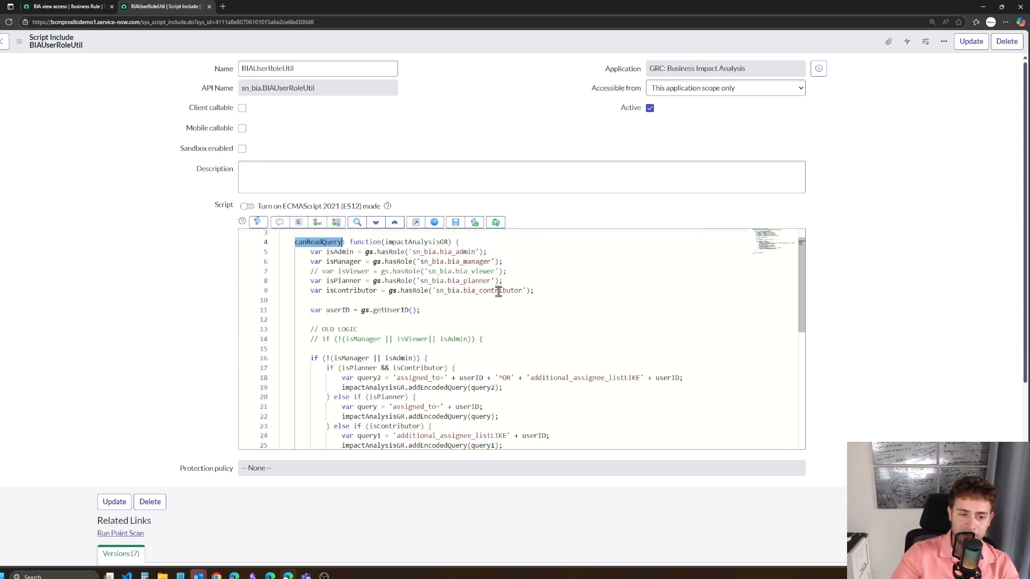
scroll(495, 291, "up", 2)
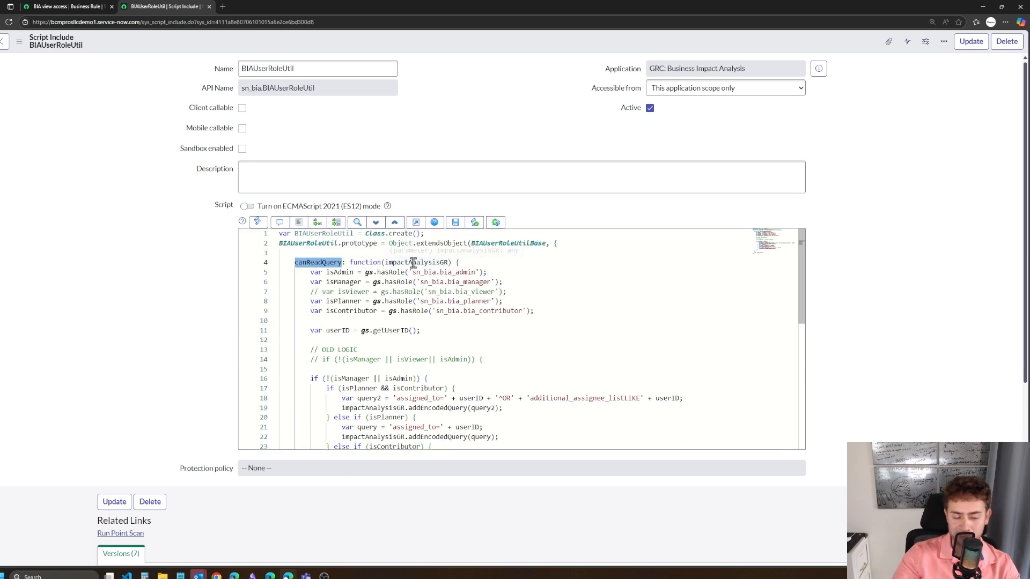
scroll(464, 308, "down", 2)
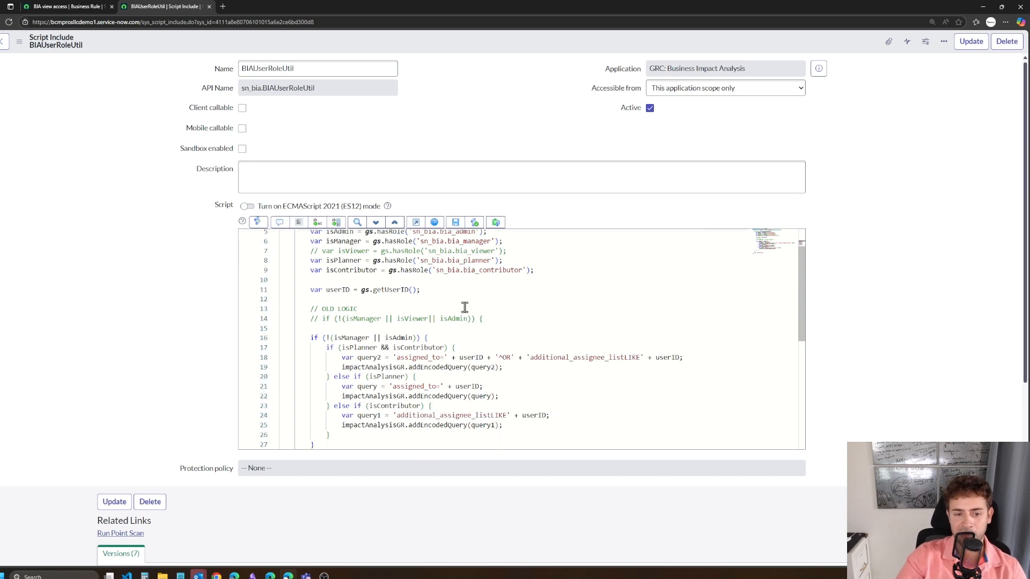
double_click(423, 319)
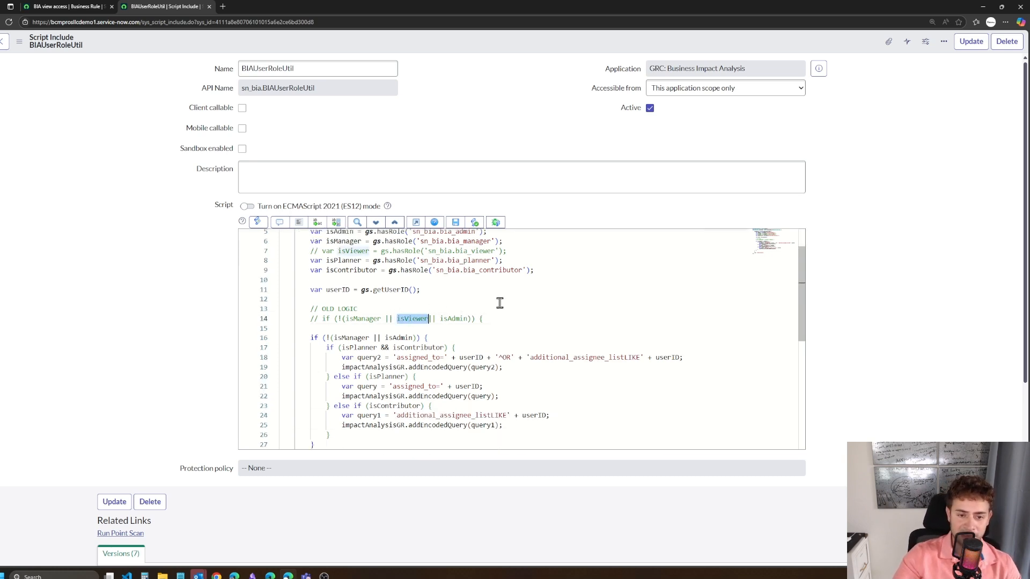
left_click(378, 328)
left_click(335, 306)
left_click_drag(504, 315, 292, 319)
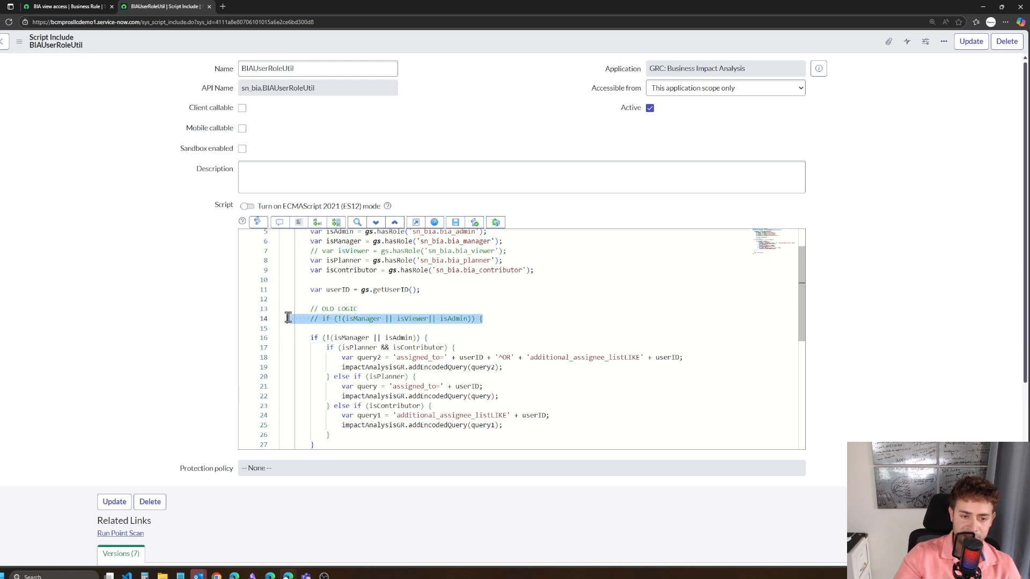
Review the active manager and admin condition in canReadQuery and save the BIAUserRoleUtil script include
left_click_drag(478, 339, 298, 342)
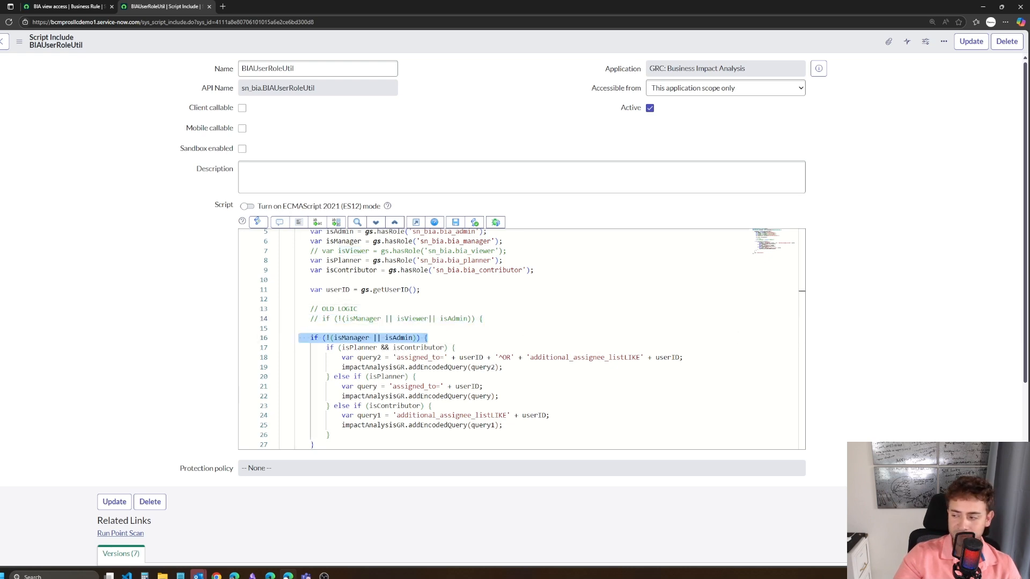
scroll(540, 340, "up", 2)
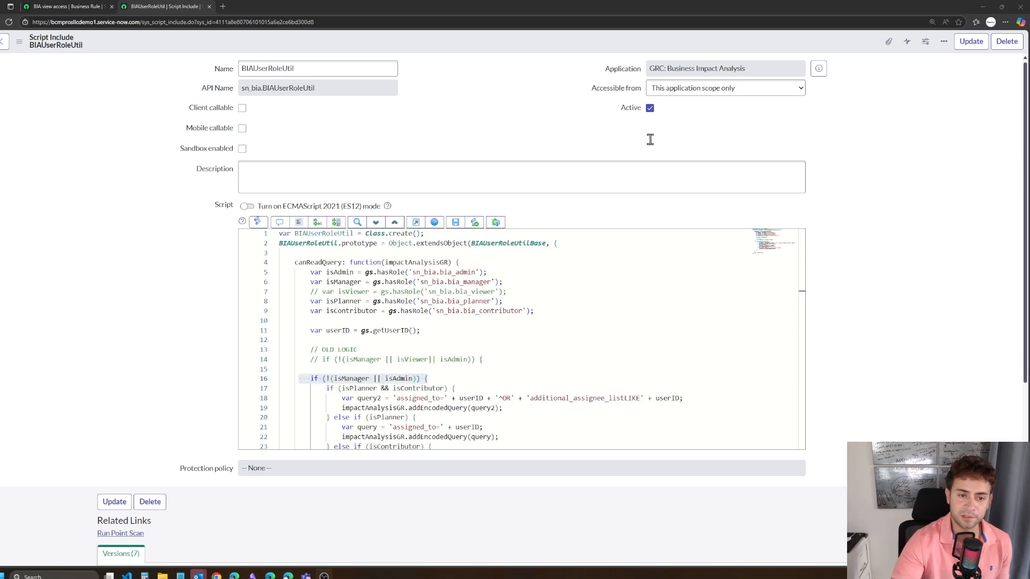
left_click(969, 43)
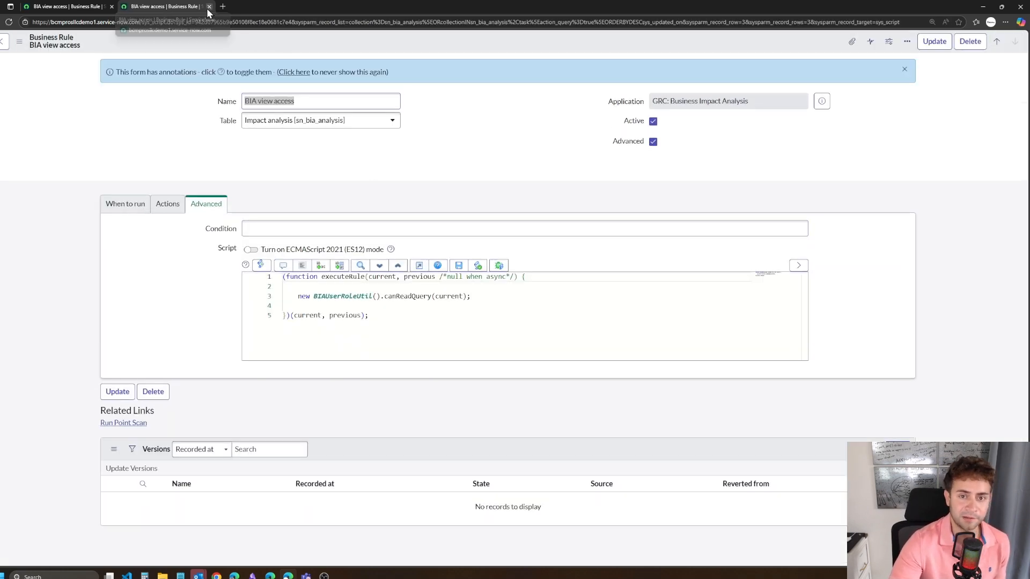
Close the extra BIA view access tab and check the Draft and All impact analyses in the Business Continuity Workspace as the BCM user
left_click(207, 8)
left_click(1012, 43)
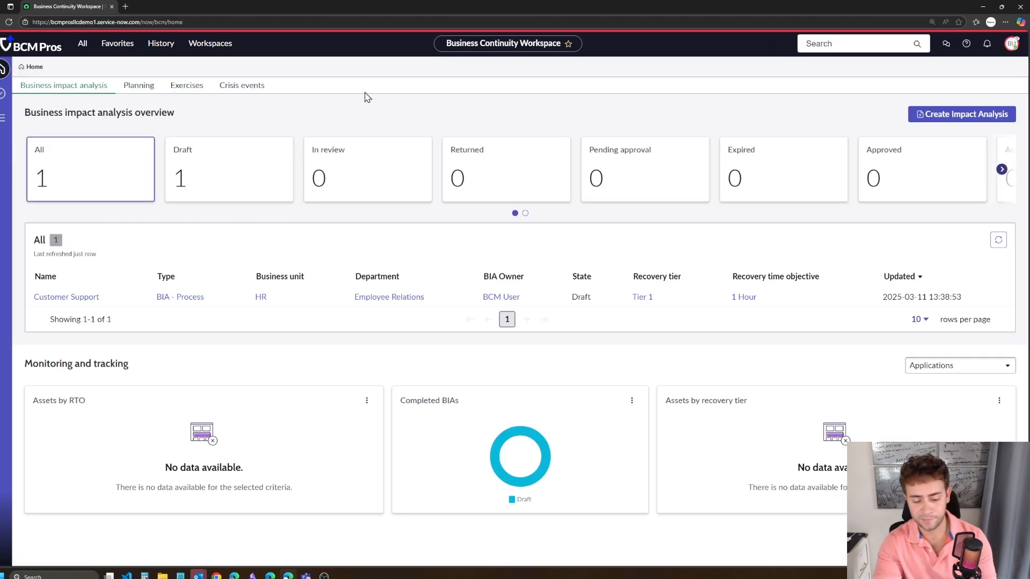
key("F11")
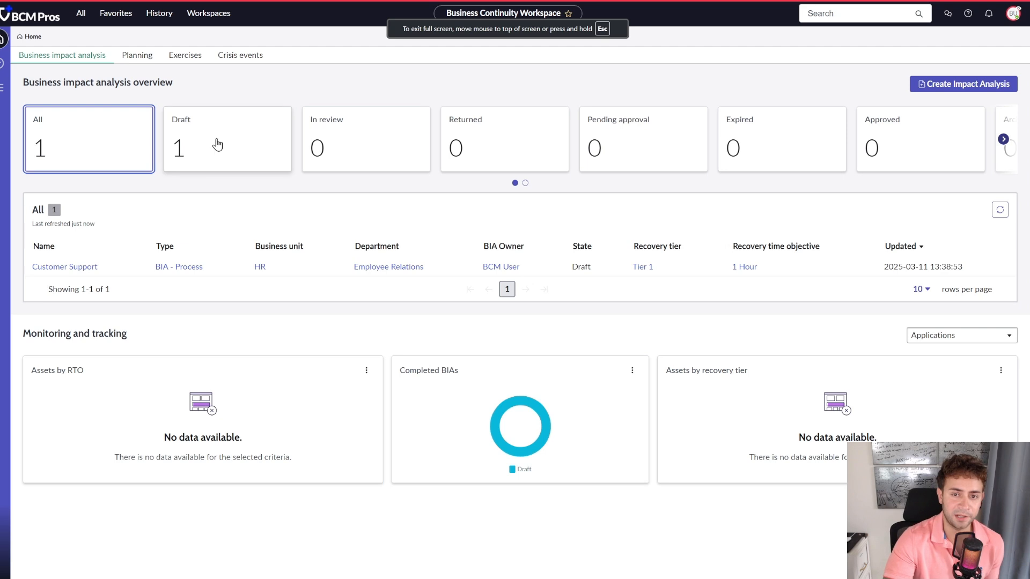
left_click(175, 140)
left_click(115, 142)
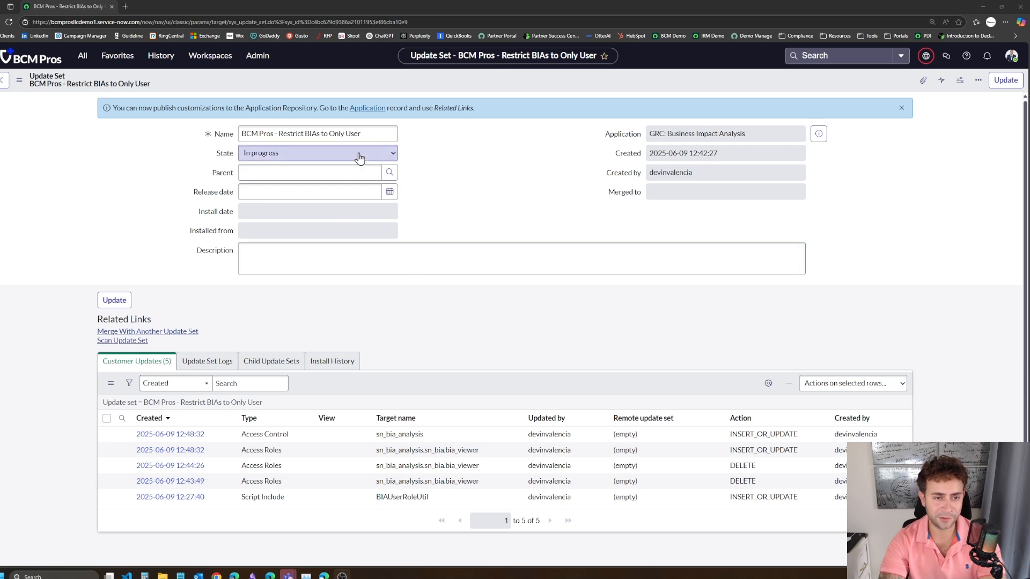
Highlight the full name of the update set BCM Pros - Restrict BIAs to Only User
triple_click(372, 133)
left_click(344, 129)
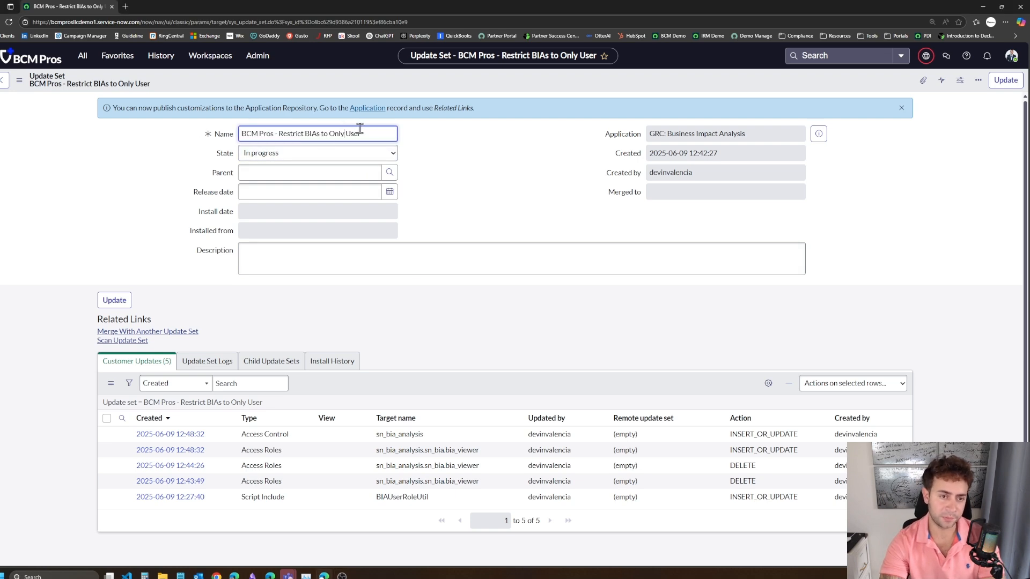
left_click_drag(382, 136, 141, 139)
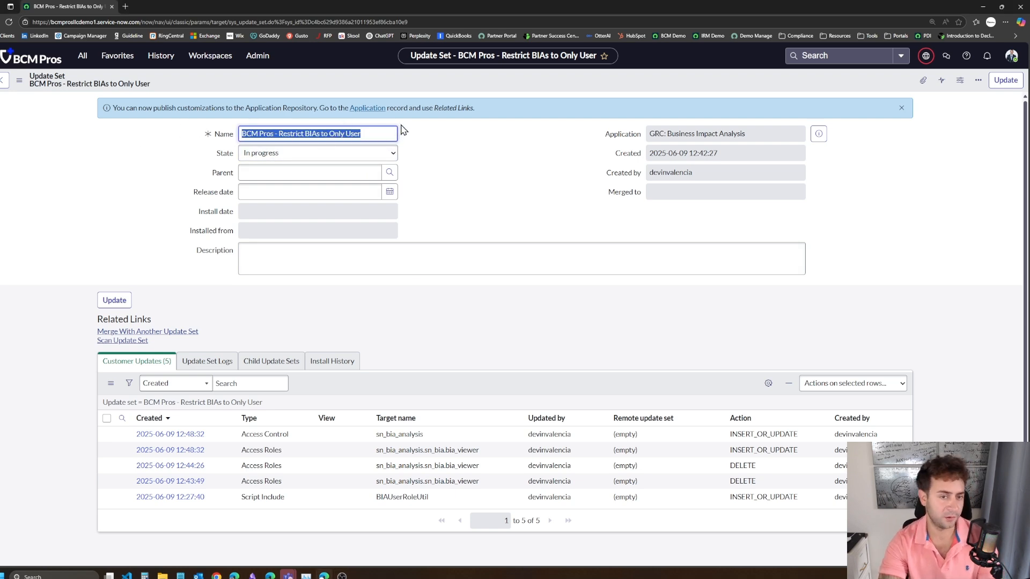
Find the Retrieved Update Sets list by filtering for "retrieved" and start importing an update set from XML
left_click(81, 62)
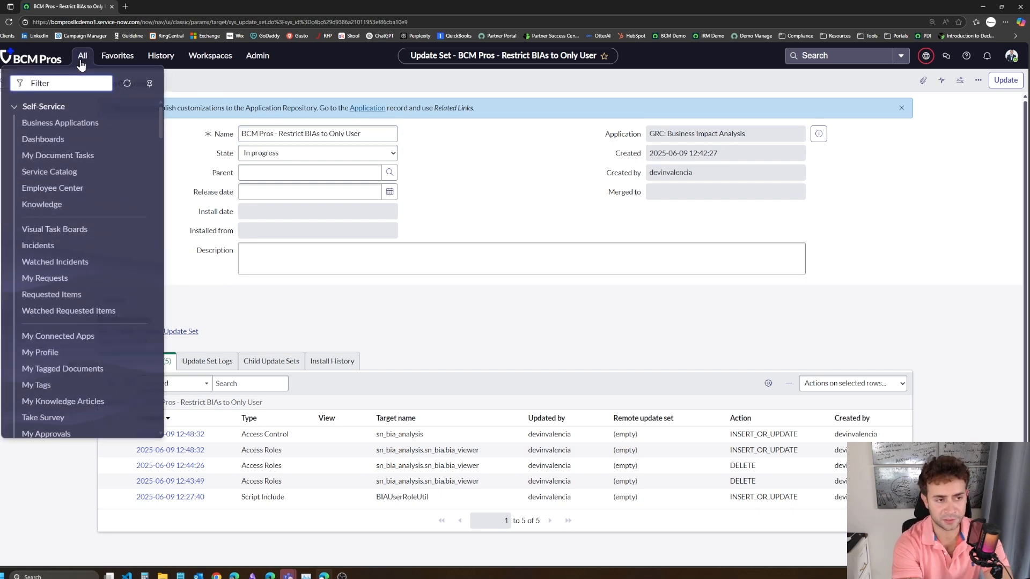
type("res")
type("rieved")
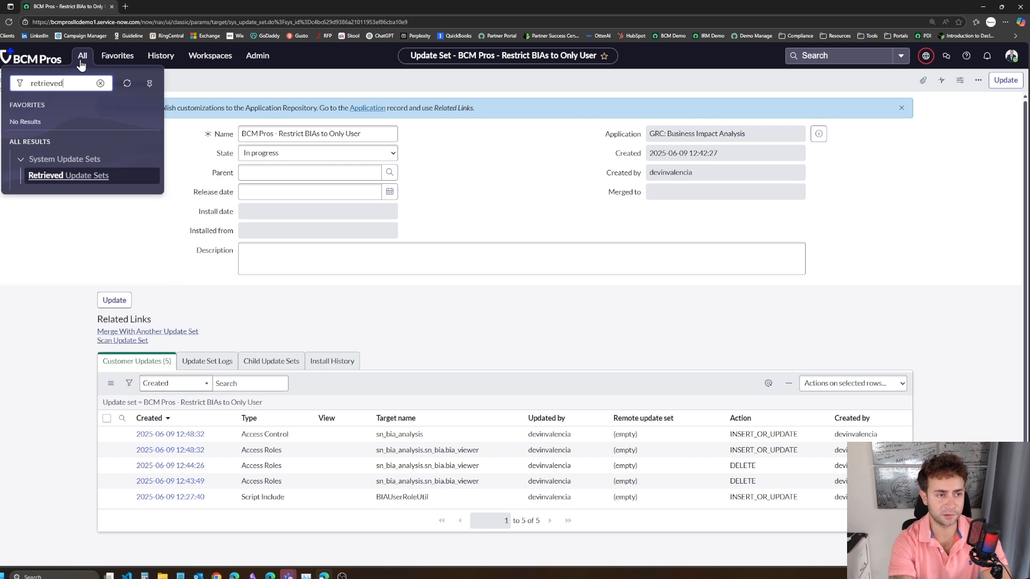
left_click_drag(75, 82, 1, 84)
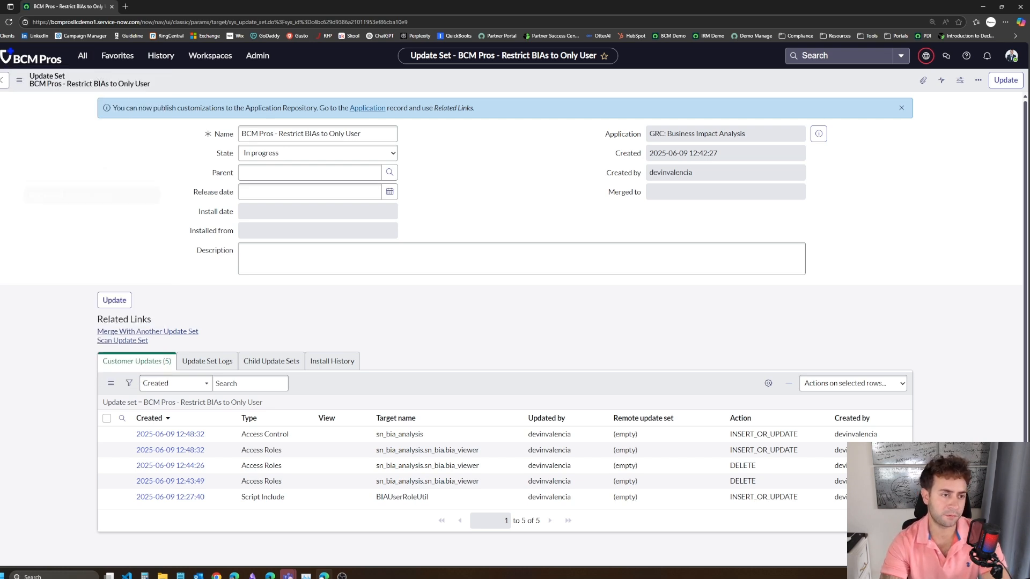
left_click(83, 59)
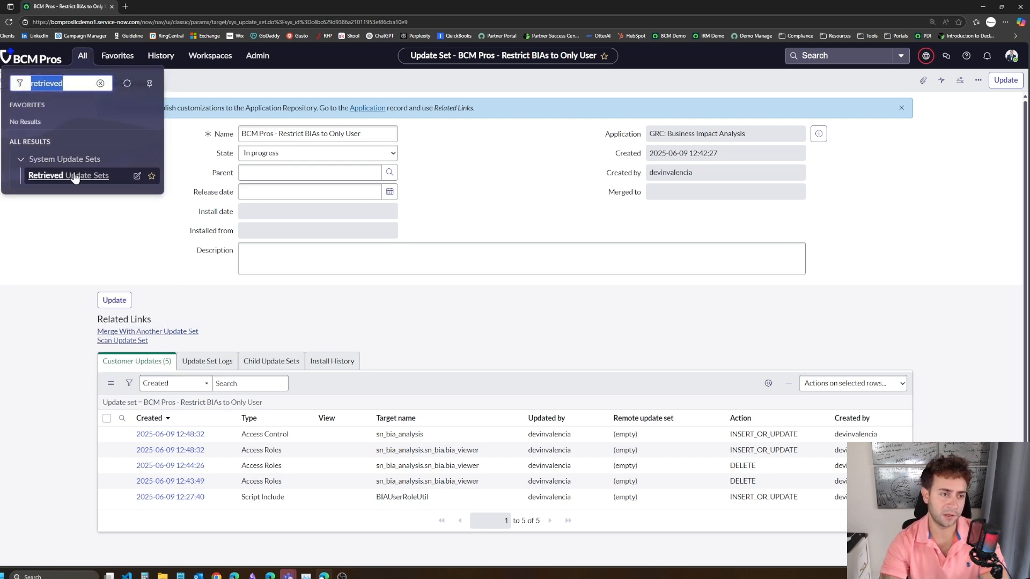
left_click(80, 174)
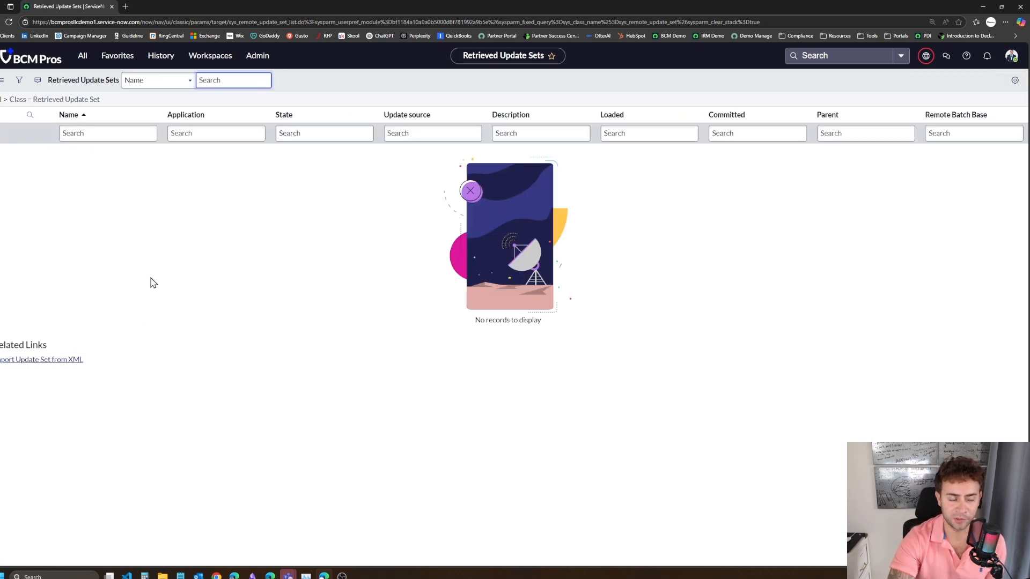
left_click(70, 360)
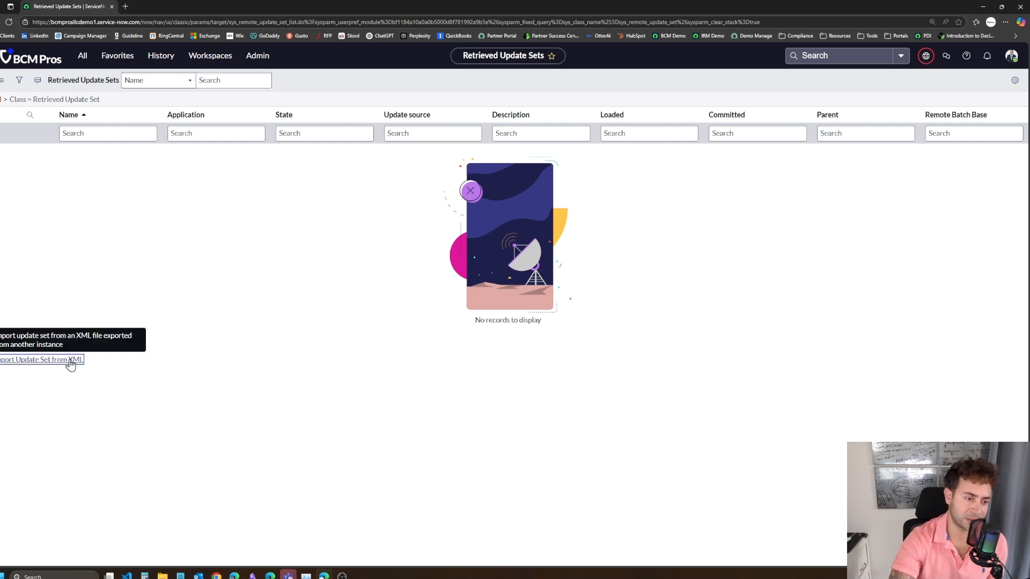